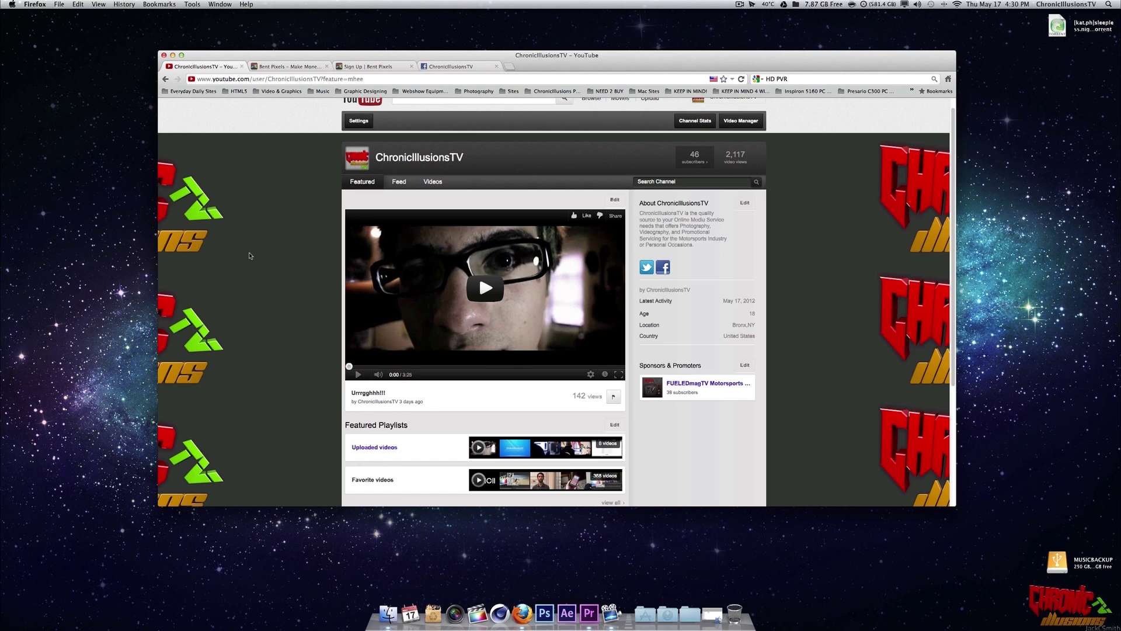
Restore the letterbox template window and preview the 1080p_2.07 template at full size.
{"action": "left_click", "coordinate": [713, 613]}
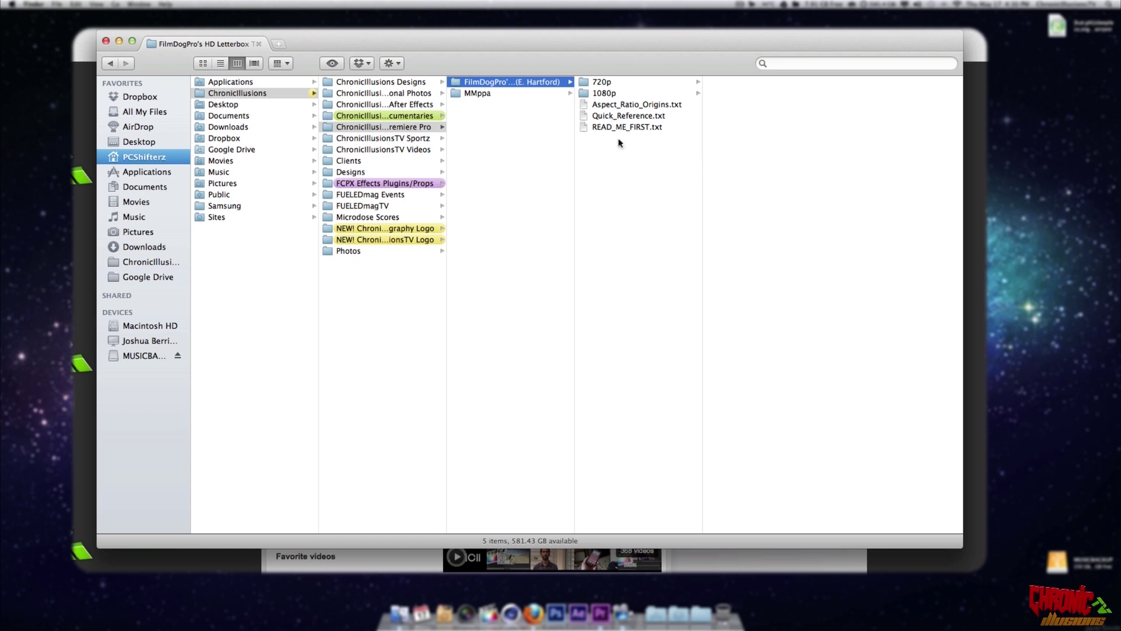
{"action": "left_click", "coordinate": [607, 94]}
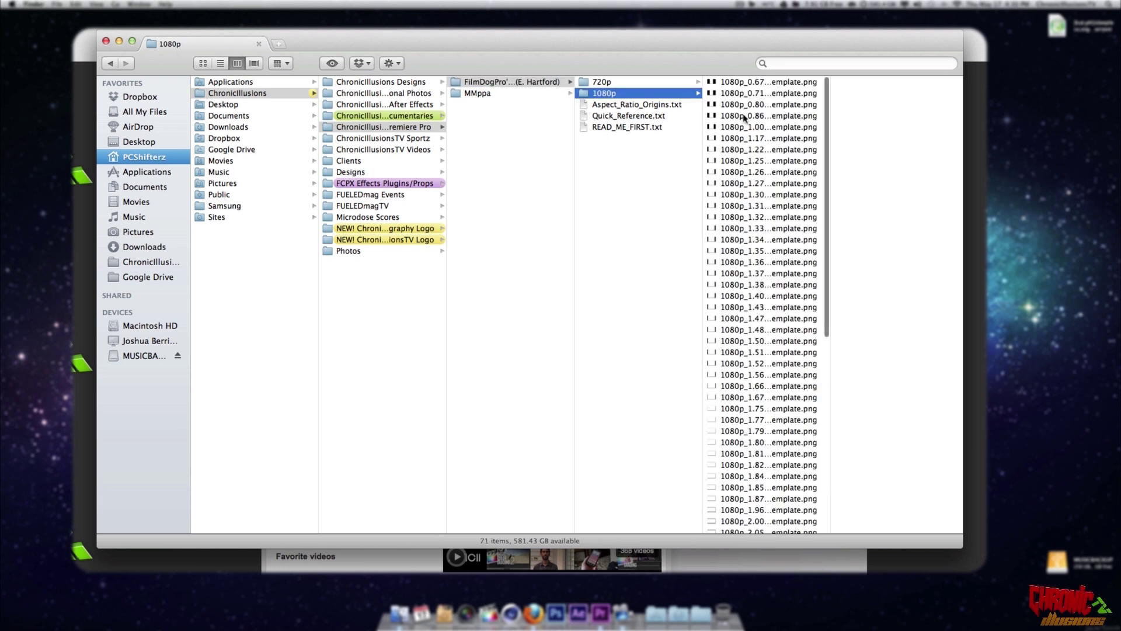
{"action": "left_click", "coordinate": [735, 82]}
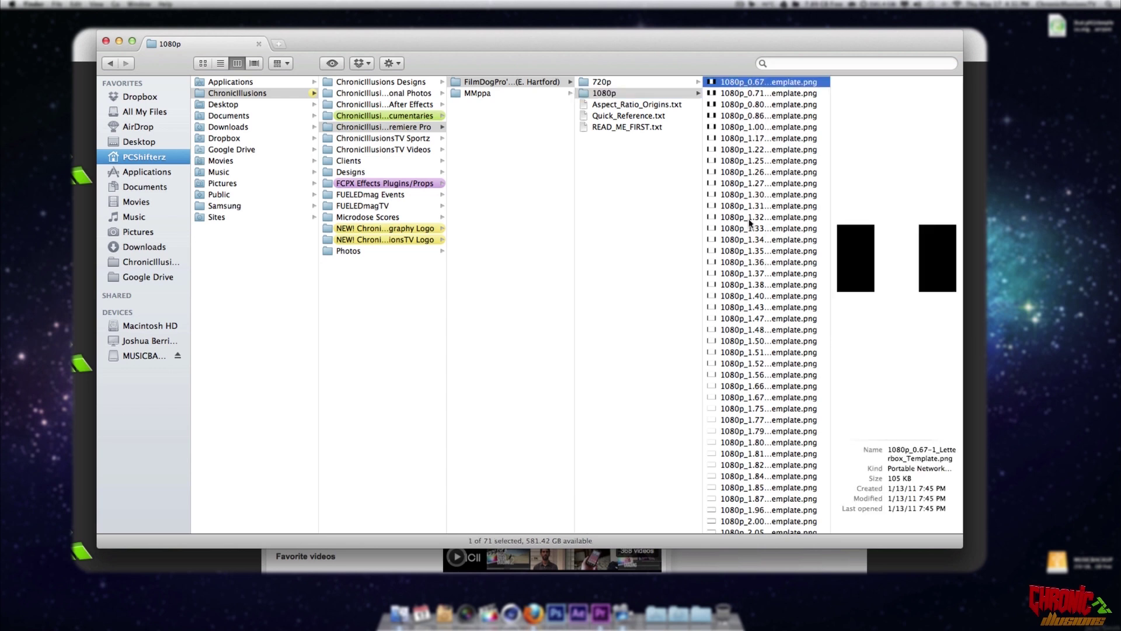
{"action": "key", "text": "Down"}
{"action": "key", "text": "Down"}
{"action": "key", "text": "Down"}
{"action": "key", "text": "Down"}
{"action": "key", "text": "Down"}
{"action": "key", "text": "Down"}
{"action": "key", "text": "Down"}
{"action": "key", "text": "Down"}
{"action": "key", "text": "Down"}
{"action": "key", "text": "Down"}
{"action": "key", "text": "Down"}
{"action": "key", "text": "Down"}
{"action": "key", "text": "Down"}
{"action": "key", "text": "Down"}
{"action": "key", "text": "Down"}
{"action": "key", "text": "Down"}
{"action": "key", "text": "Down"}
{"action": "key", "text": "Down"}
{"action": "key", "text": "Down"}
{"action": "key", "text": "Down"}
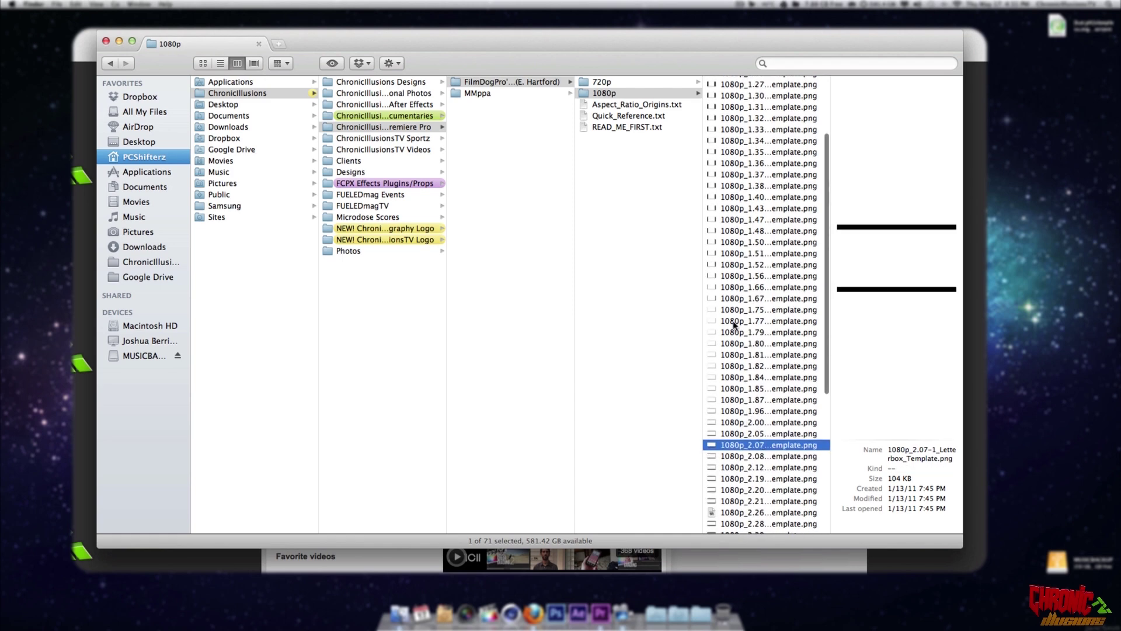
{"action": "key", "text": "space"}
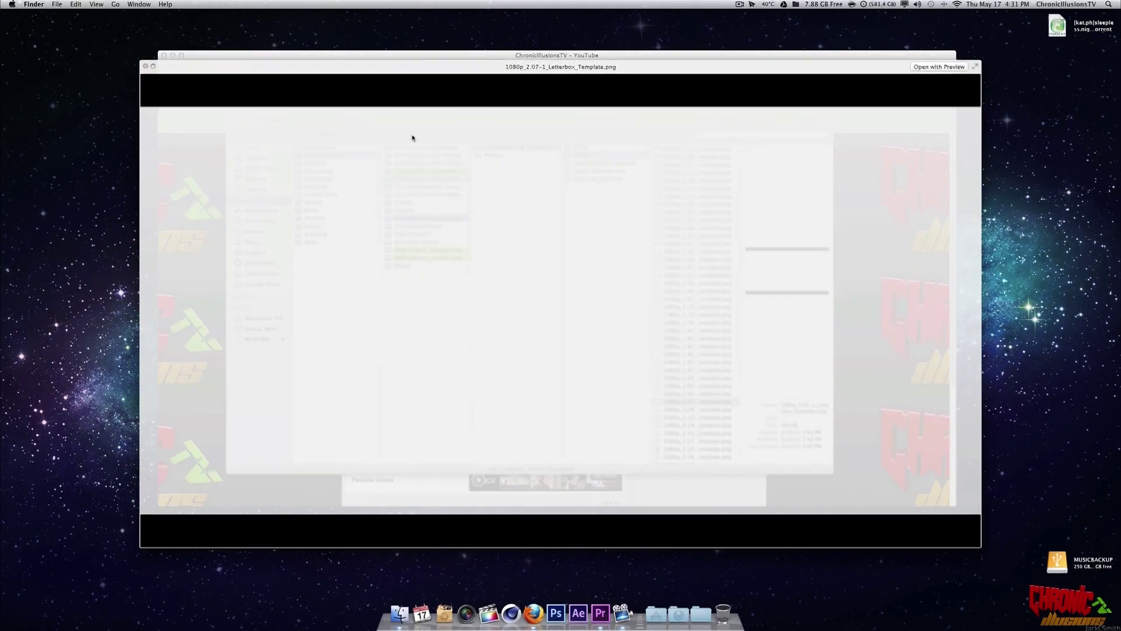
{"action": "key", "text": "space"}
Preview the 1080p_1.30 template, then open the 720p templates folder.
{"action": "left_click", "coordinate": [679, 157]}
{"action": "key", "text": "space"}
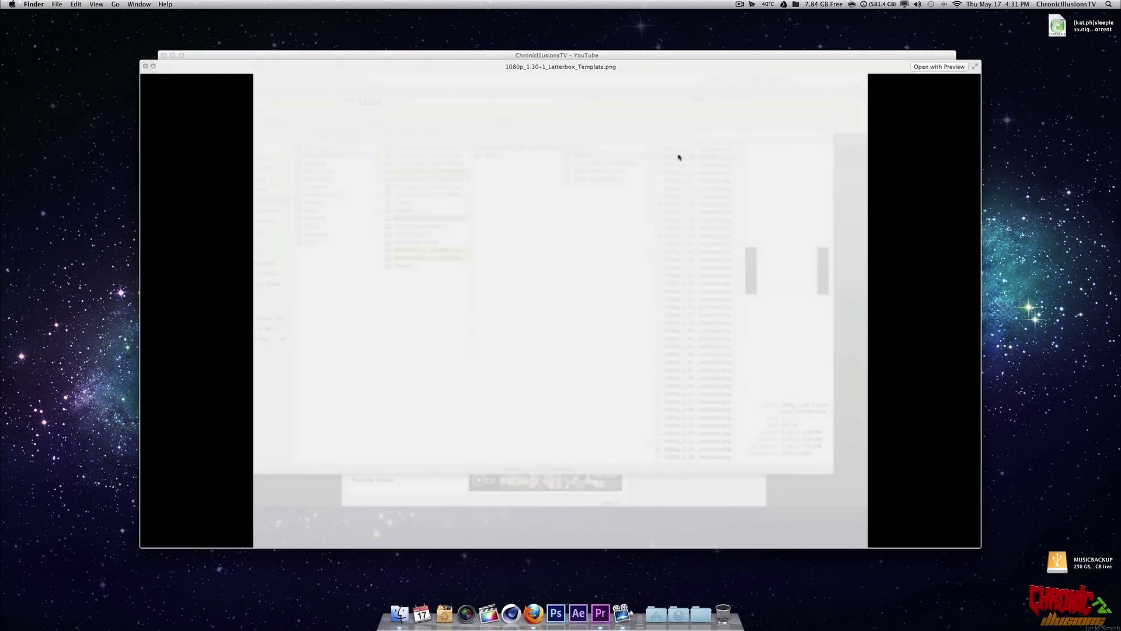
{"action": "key", "text": "space"}
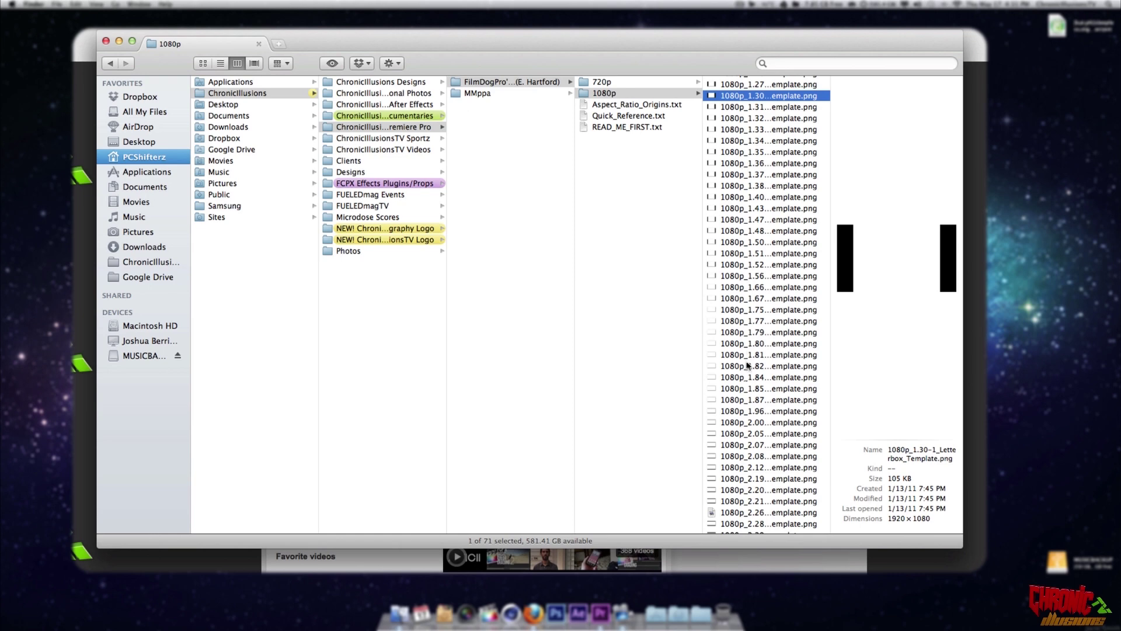
{"action": "left_click", "coordinate": [608, 82]}
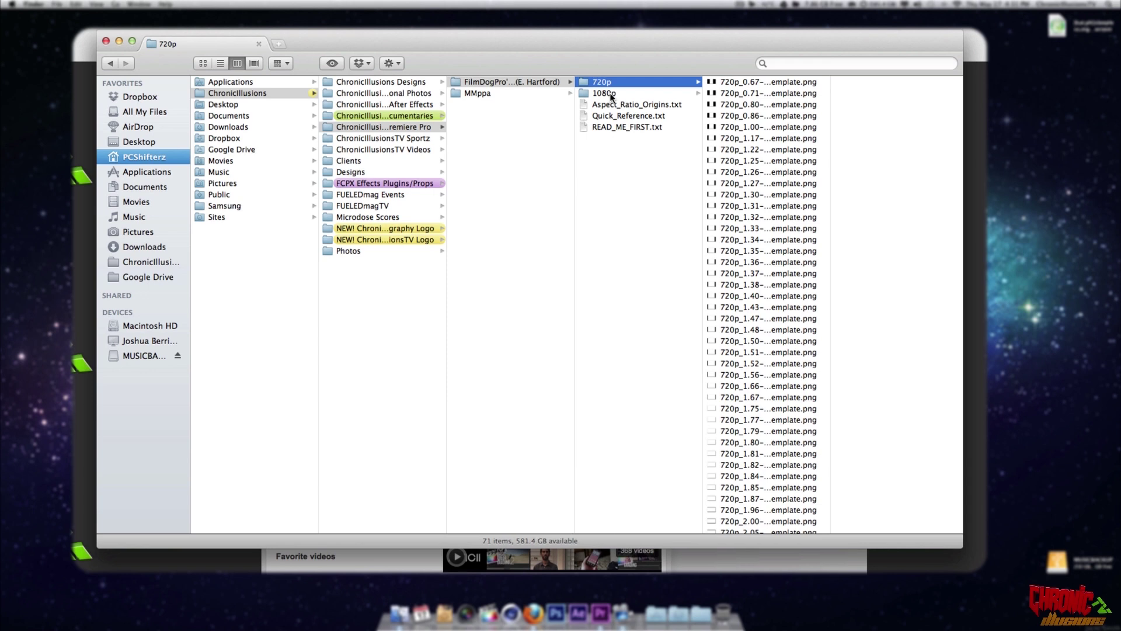
Minimize the Finder letterbox template window.
{"action": "left_click", "coordinate": [117, 43]}
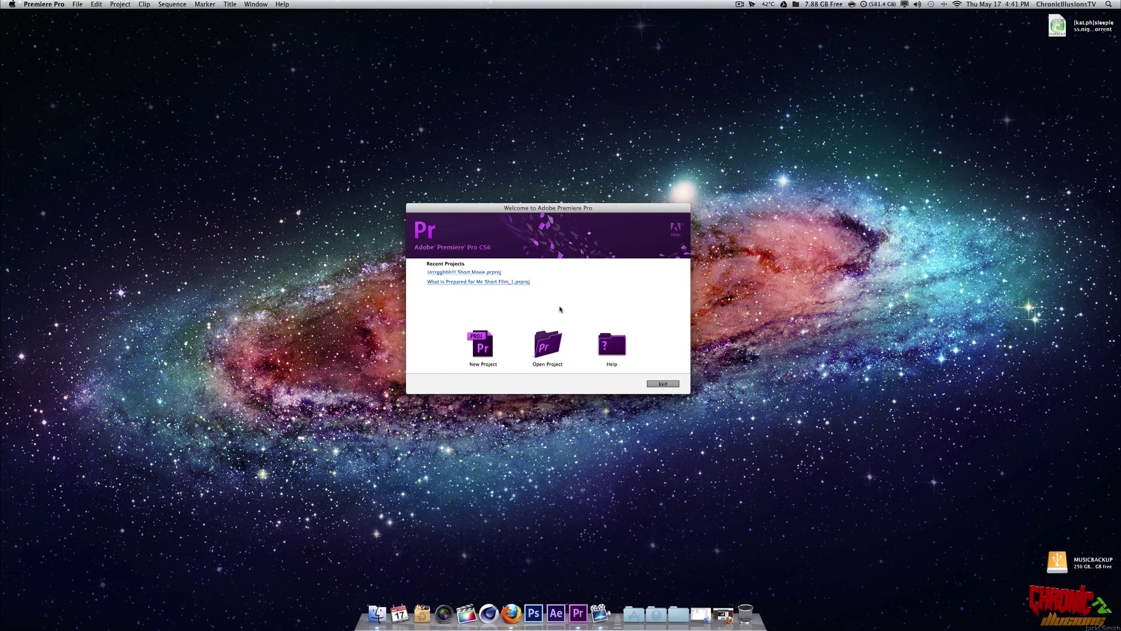
Start a new project with HDV capture format, saved to the Desktop.
{"action": "left_click", "coordinate": [489, 344]}
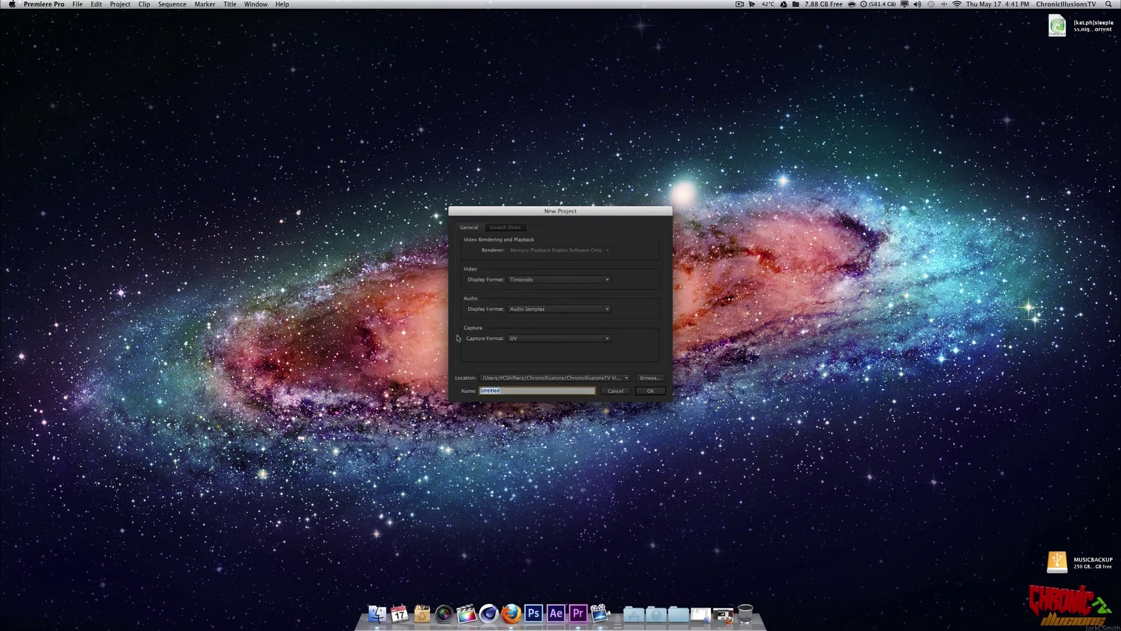
{"action": "left_click", "coordinate": [537, 339]}
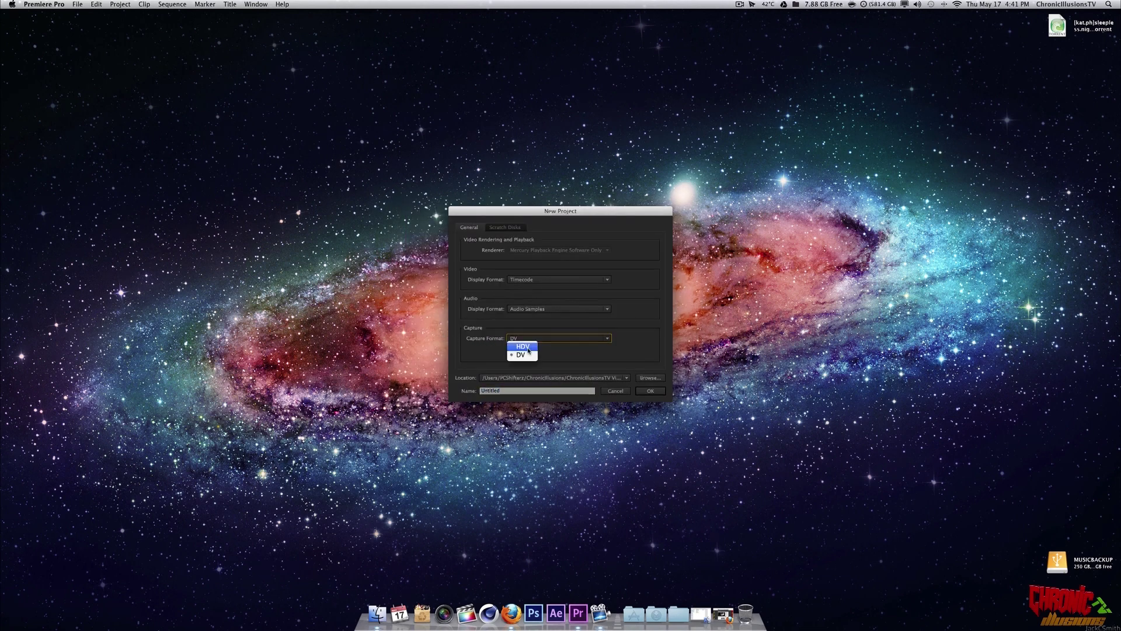
{"action": "left_click", "coordinate": [526, 346]}
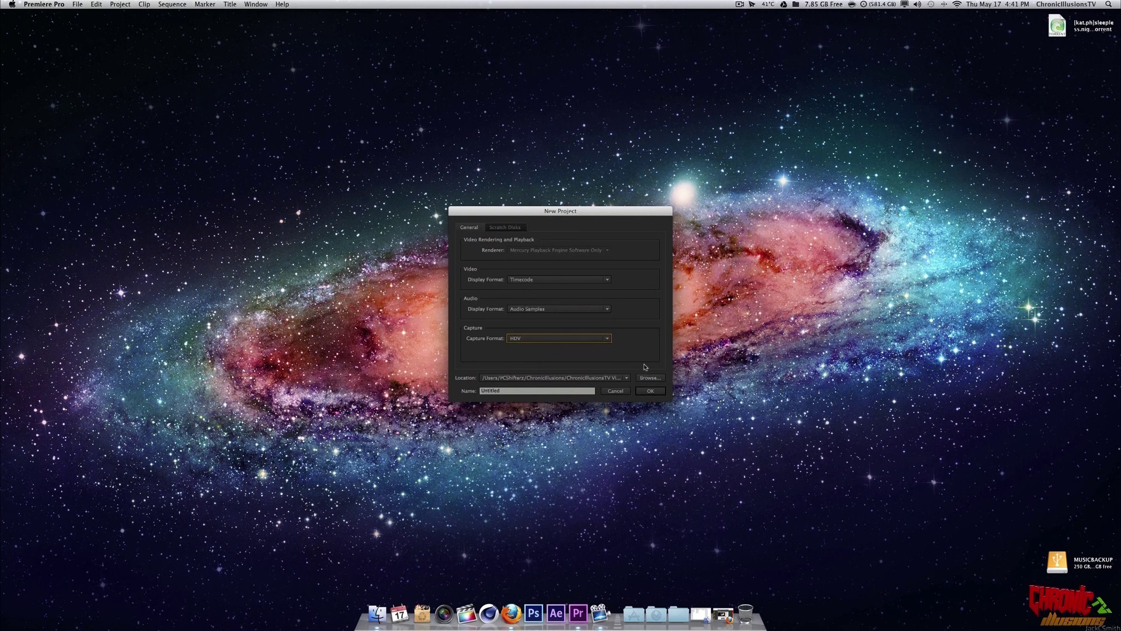
{"action": "left_click", "coordinate": [648, 378]}
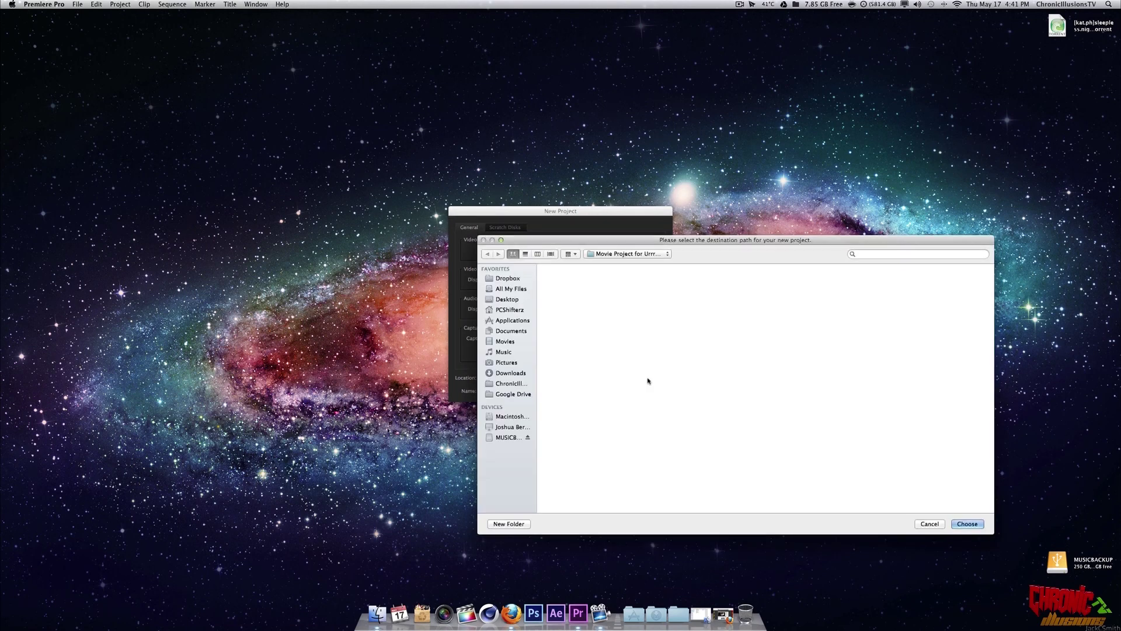
{"action": "left_click", "coordinate": [507, 299]}
{"action": "left_click_drag", "start_coordinate": [638, 241], "coordinate": [465, 141]}
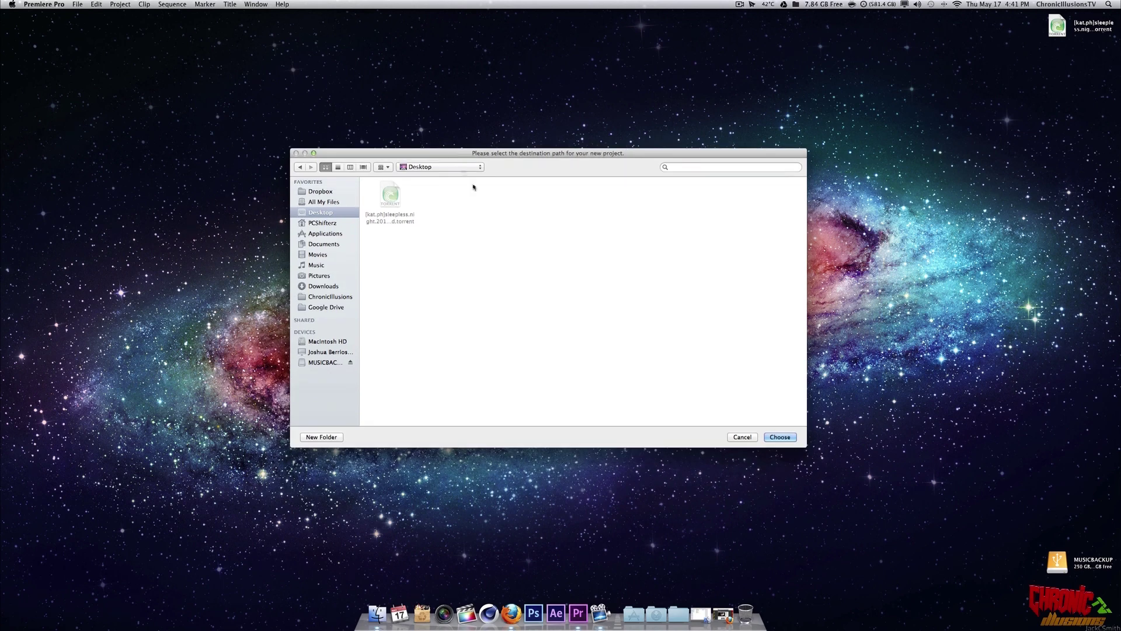
{"action": "left_click", "coordinate": [780, 437]}
Name the project 'Youtube Cinema' and create a DSLR 1080p24 sequence.
{"action": "key", "text": "Tab"}
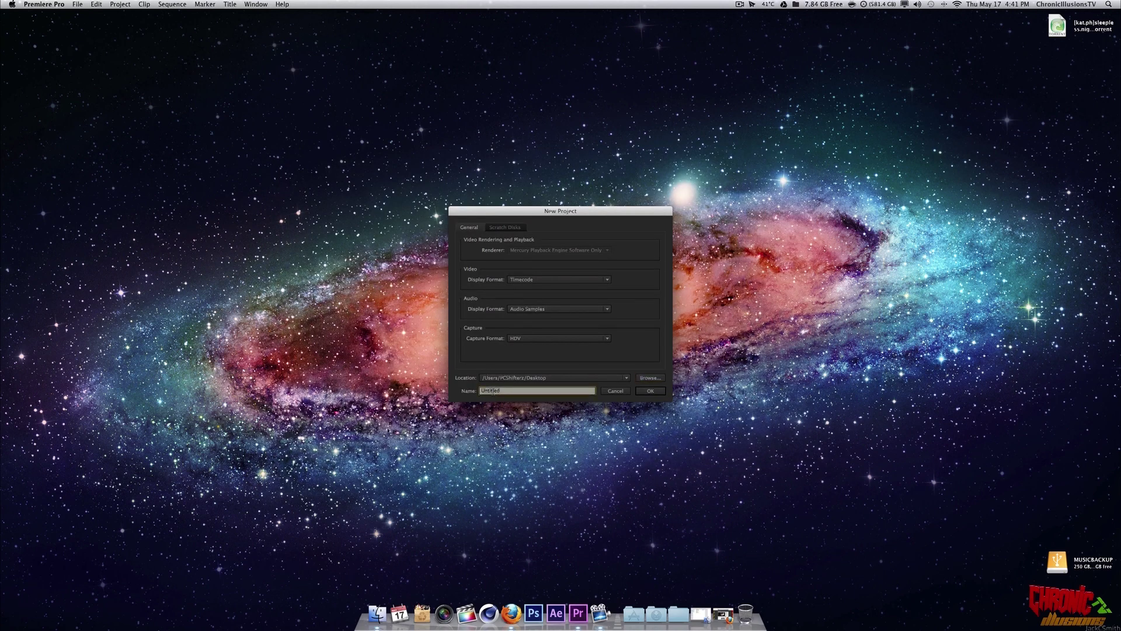
{"action": "type", "text": "Youtube Cinema Bar Test"}
{"action": "left_click", "coordinate": [652, 390]}
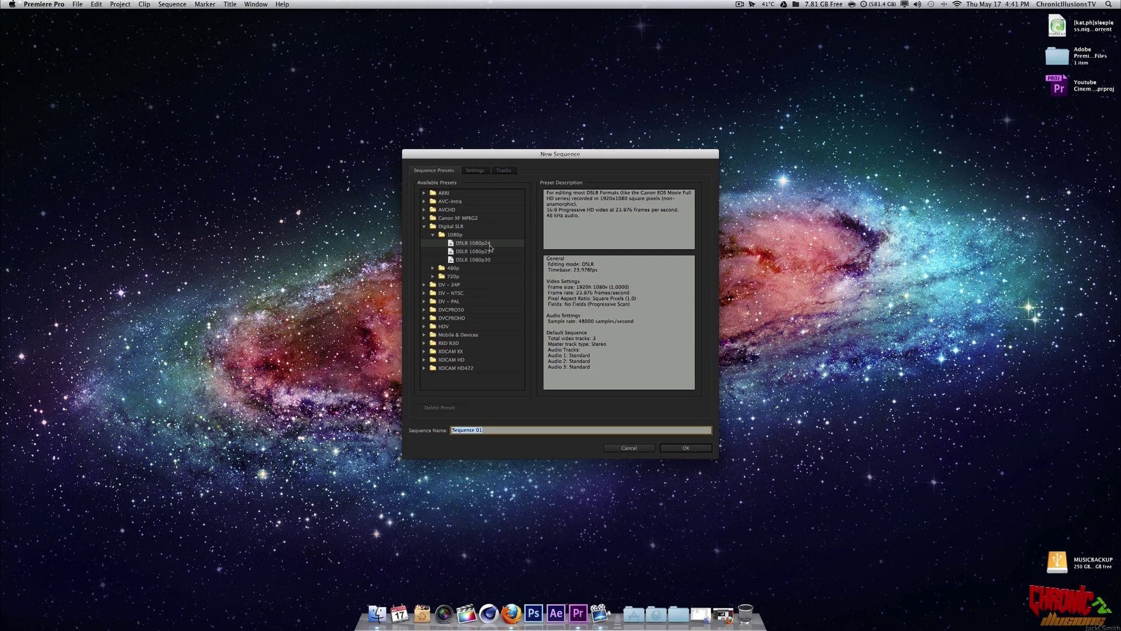
{"action": "left_click", "coordinate": [488, 246]}
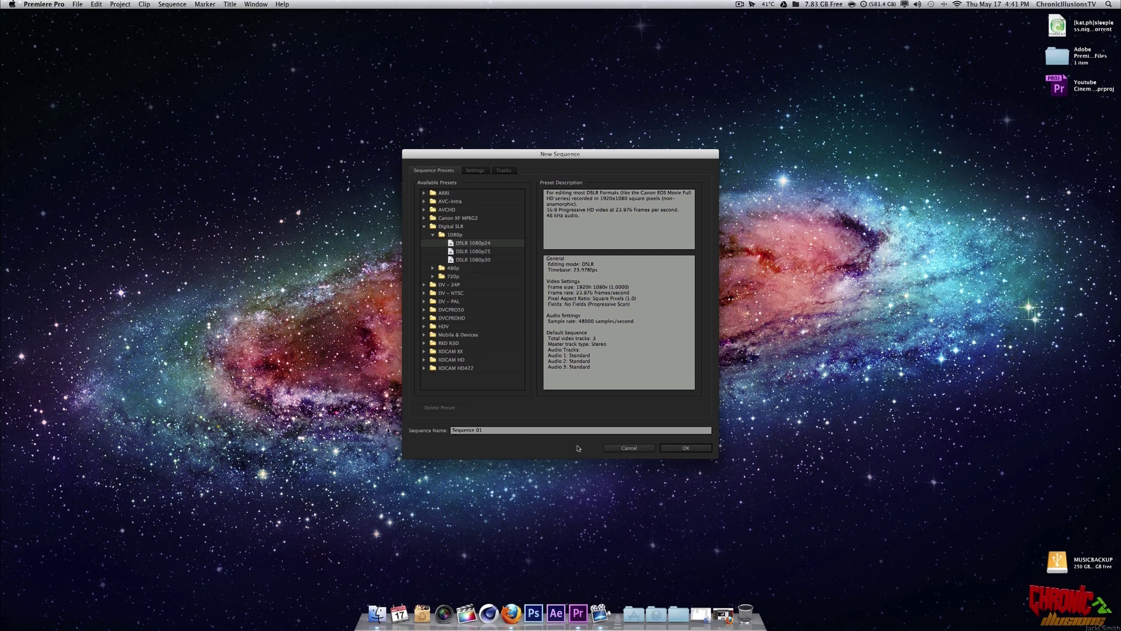
{"action": "left_click", "coordinate": [691, 449]}
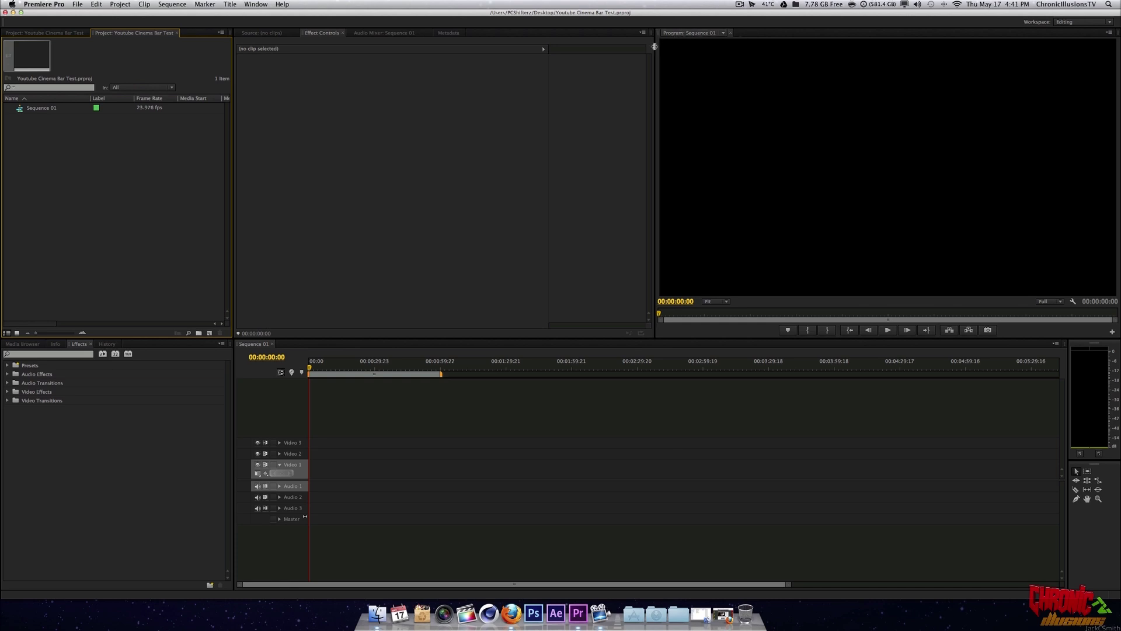
Import DSC_7832.MOV from the Urrrgghhh!!! Short movie clips folder into the project.
{"action": "left_click_drag", "start_coordinate": [655, 45], "coordinate": [618, 48]}
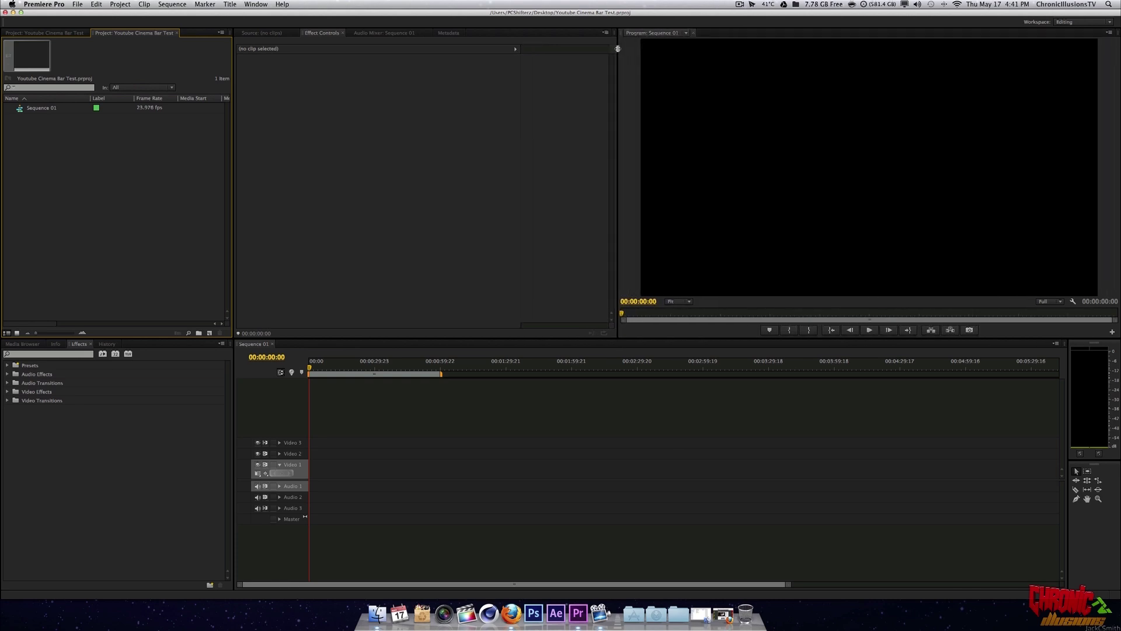
{"action": "right_click", "coordinate": [75, 157]}
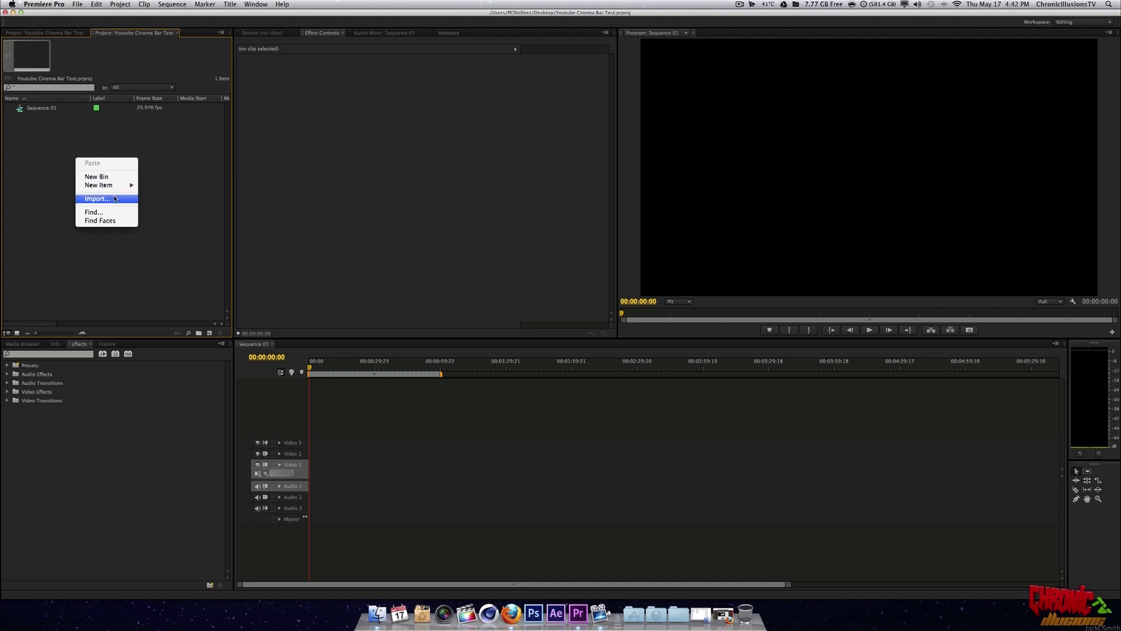
{"action": "left_click", "coordinate": [96, 199]}
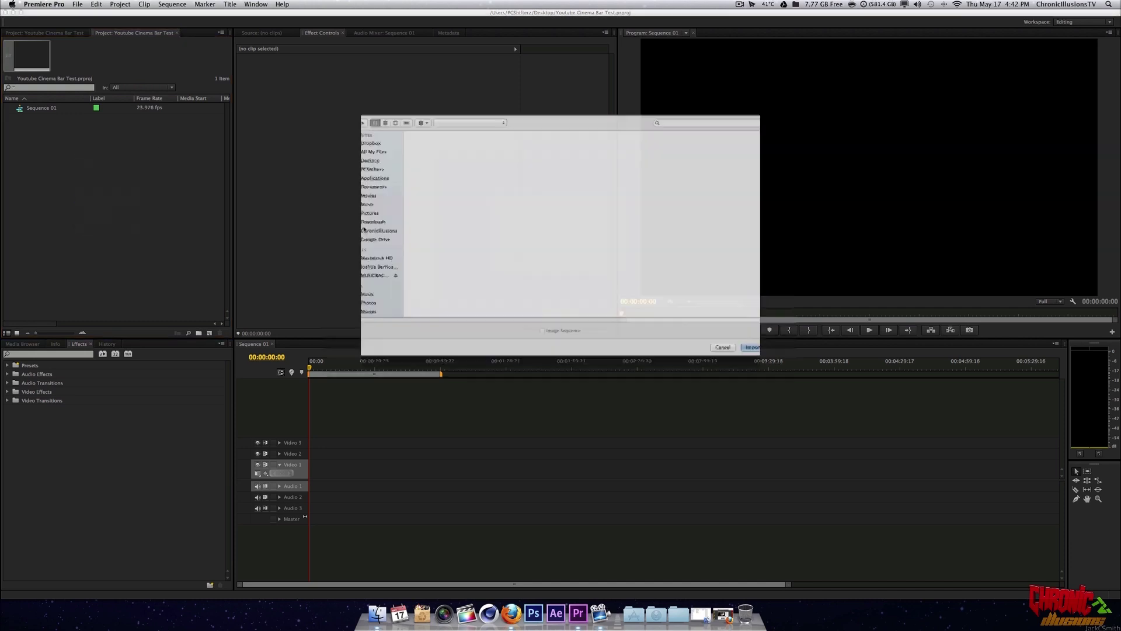
{"action": "left_click", "coordinate": [333, 232]}
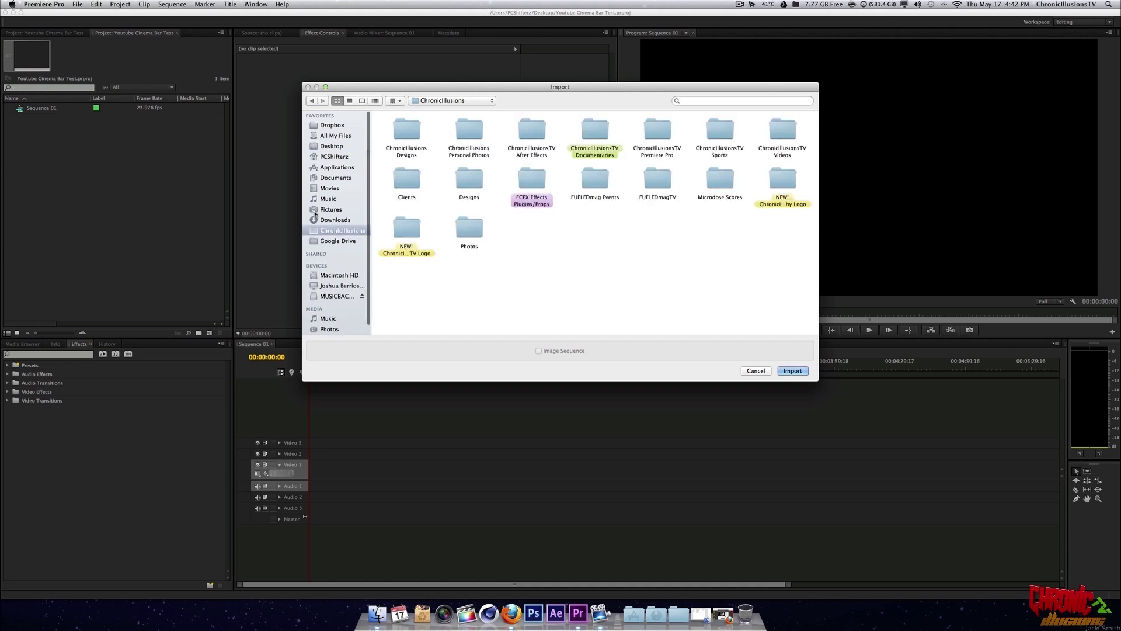
{"action": "double_click", "coordinate": [782, 129]}
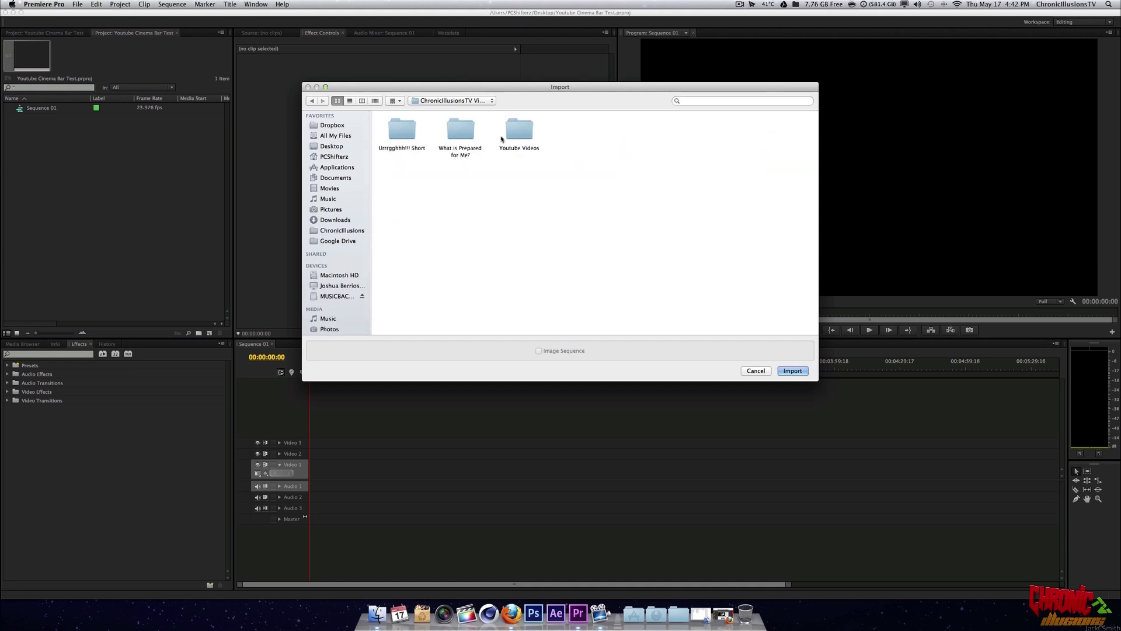
{"action": "double_click", "coordinate": [402, 131]}
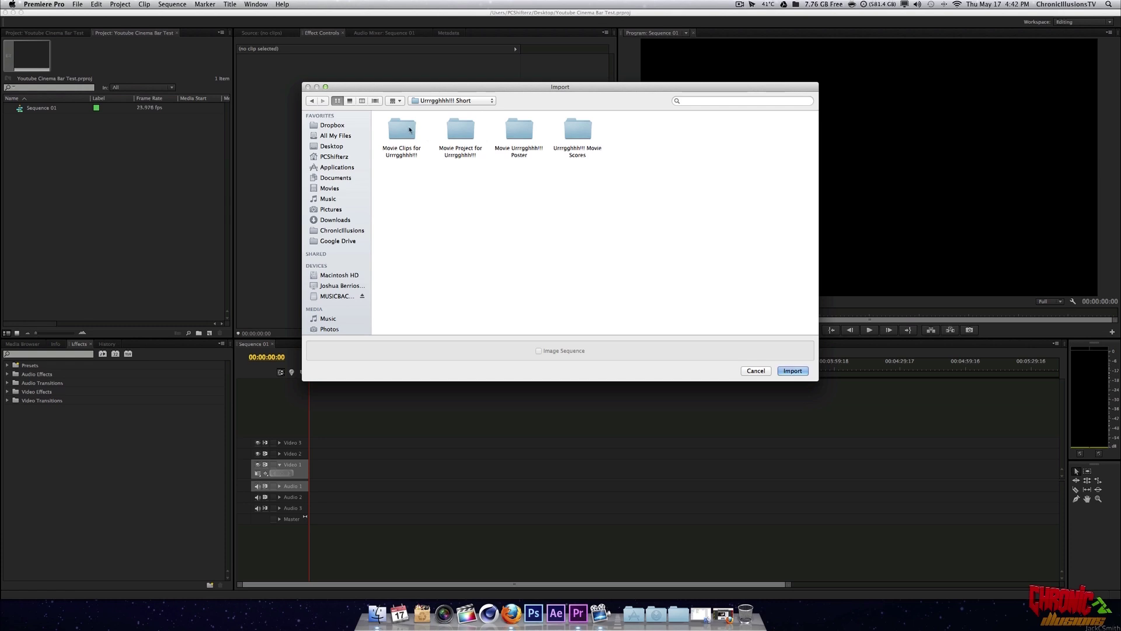
{"action": "double_click", "coordinate": [409, 130]}
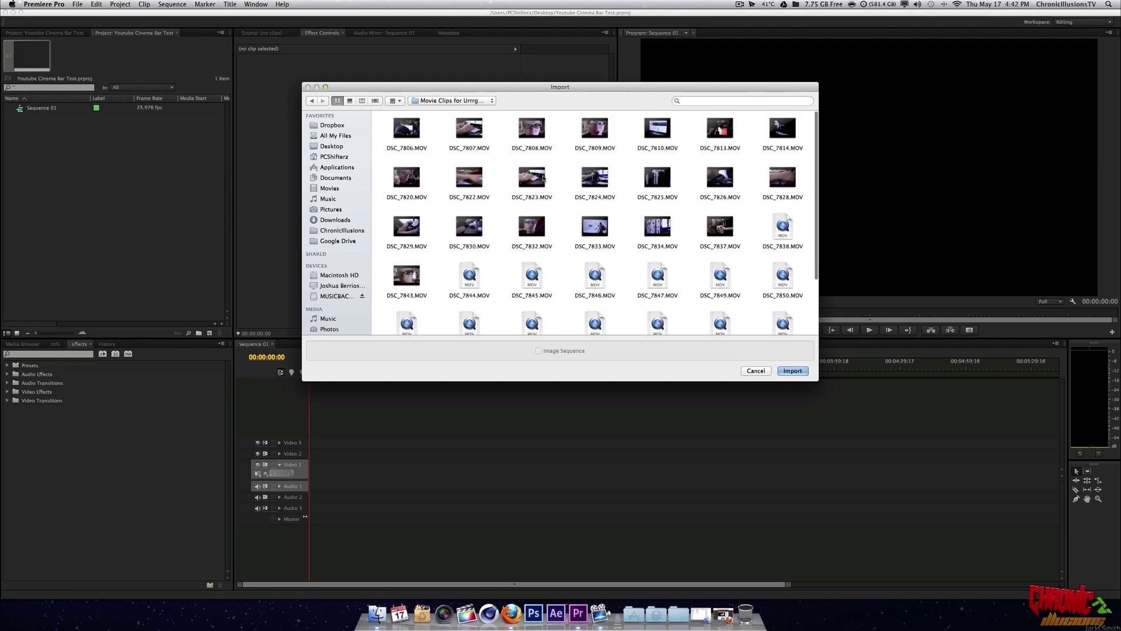
{"action": "left_click", "coordinate": [530, 222]}
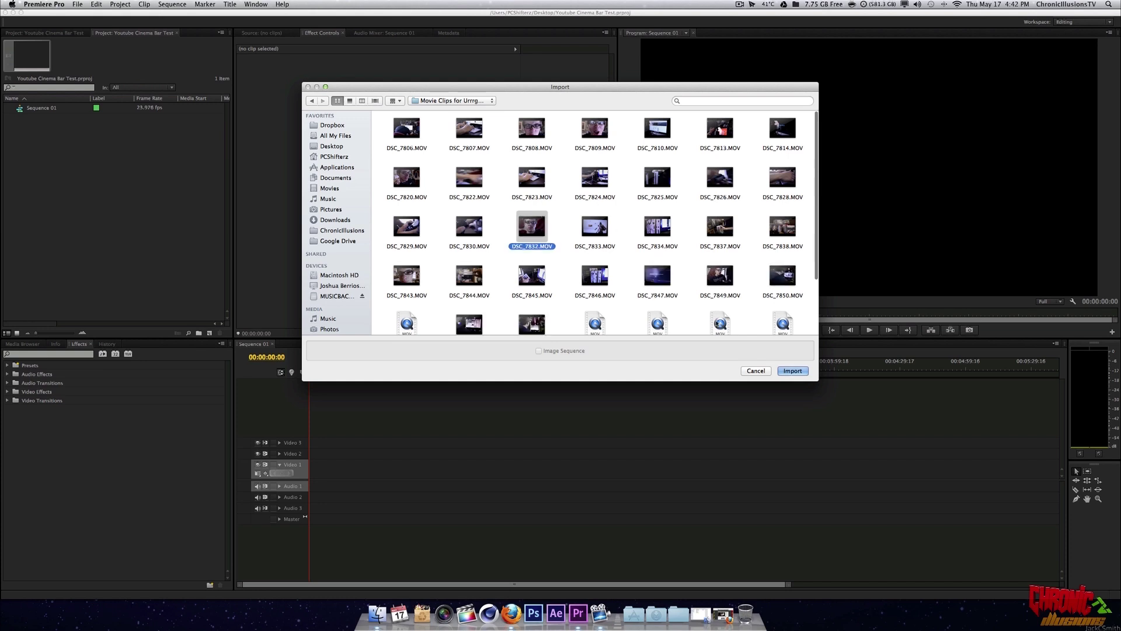
{"action": "key", "text": "Return"}
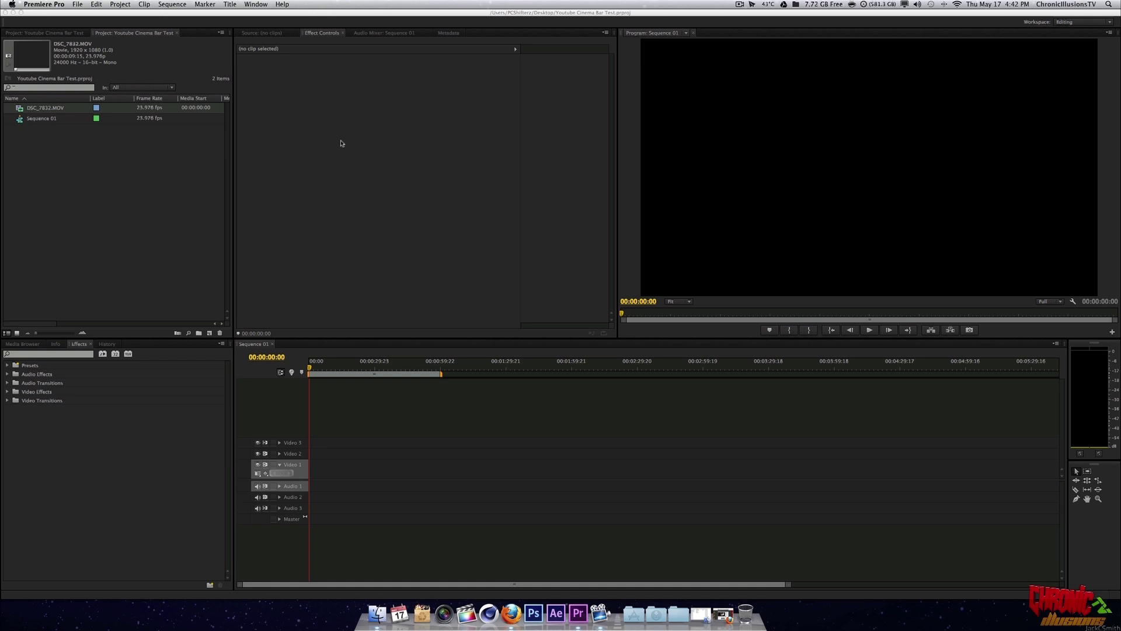
{"action": "left_click", "coordinate": [257, 33]}
Load DSC_7832.MOV in the Source monitor and place it on the Sequence 01 timeline.
{"action": "left_click_drag", "start_coordinate": [46, 108], "coordinate": [504, 132]}
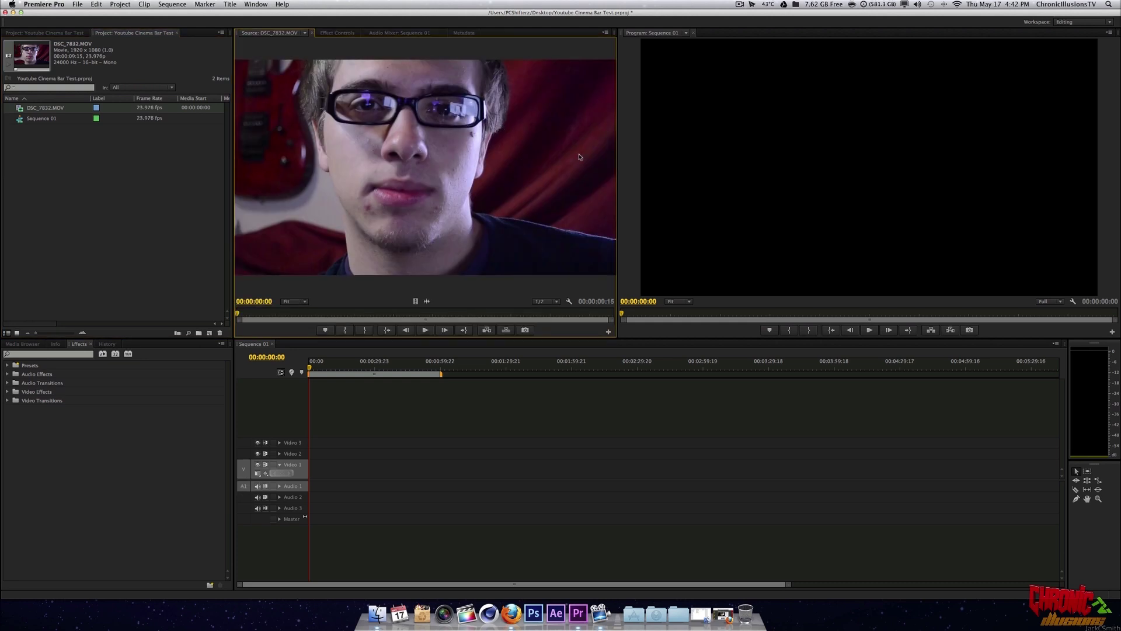
{"action": "left_click_drag", "start_coordinate": [40, 108], "coordinate": [312, 474]}
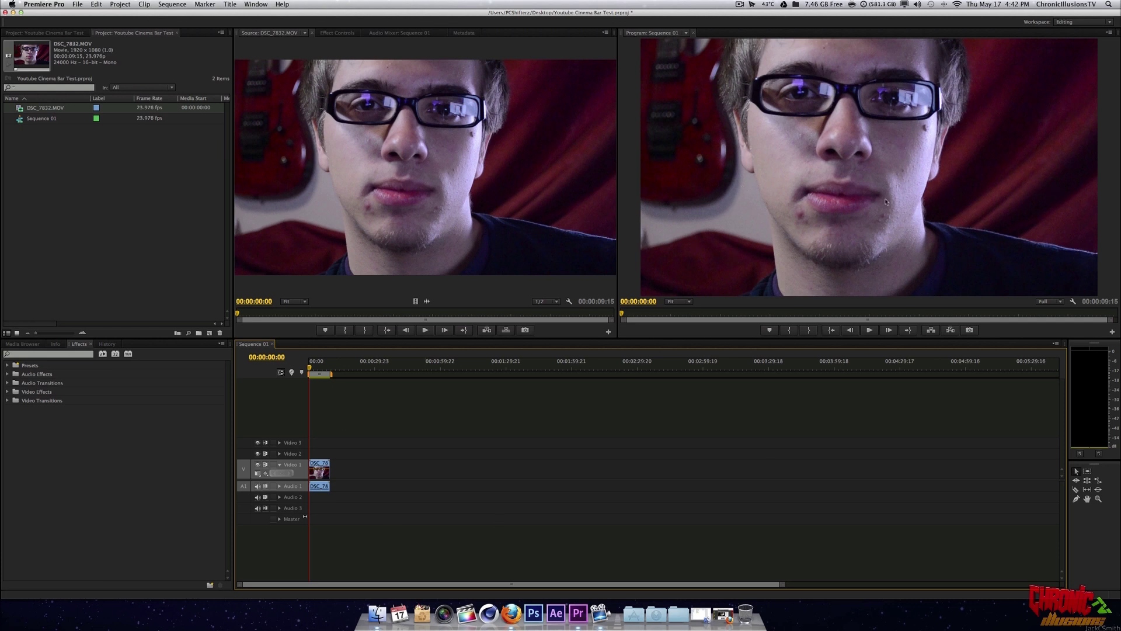
{"action": "right_click", "coordinate": [63, 157]}
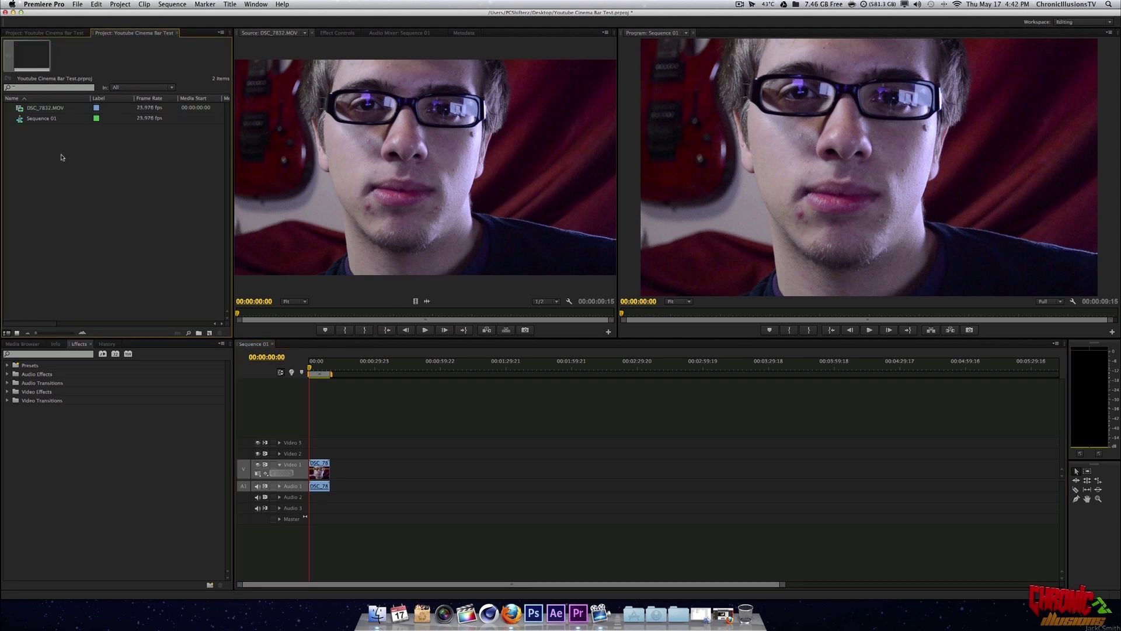
Import 1080p_2.33-1_Letterbox_Template.png from the FilmDogPro 1080p folder.
{"action": "left_click", "coordinate": [80, 199]}
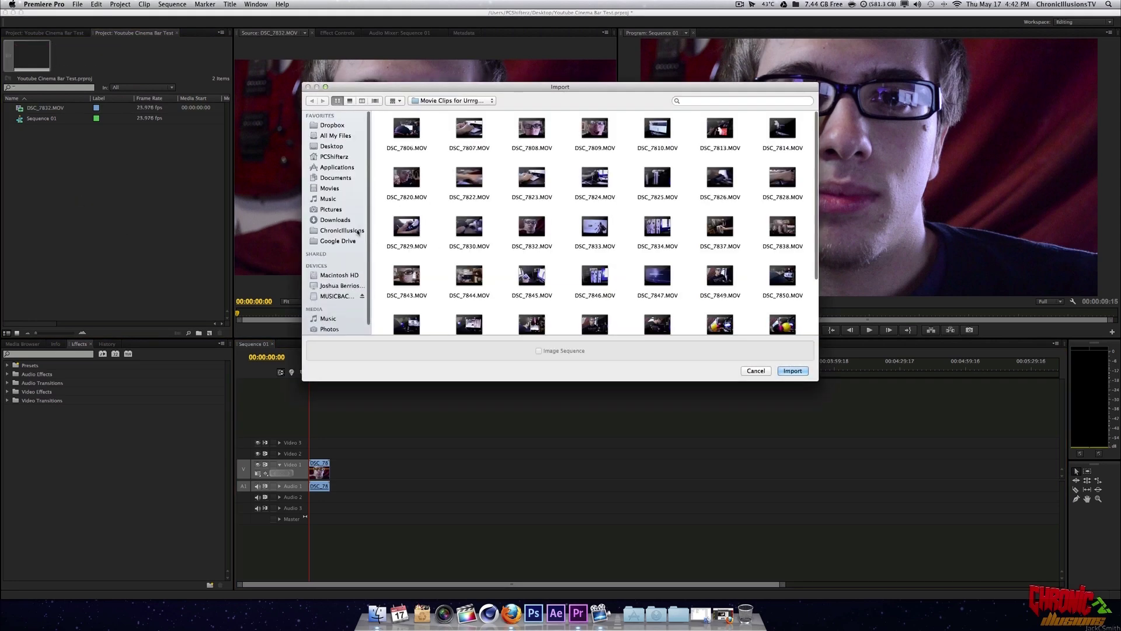
{"action": "left_click", "coordinate": [338, 232]}
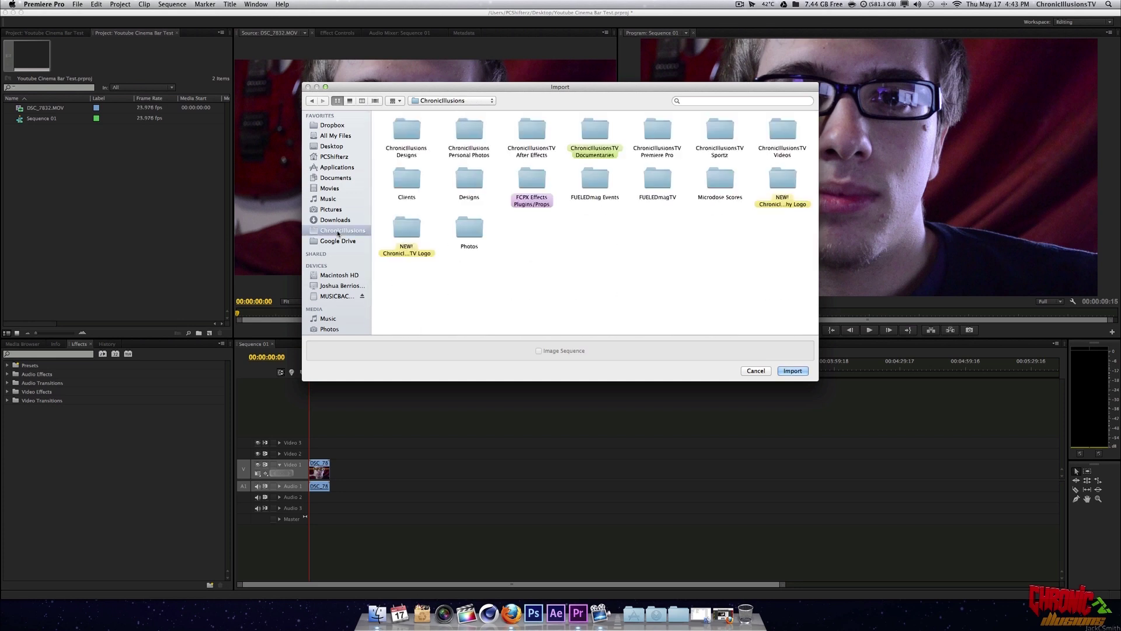
{"action": "double_click", "coordinate": [648, 128]}
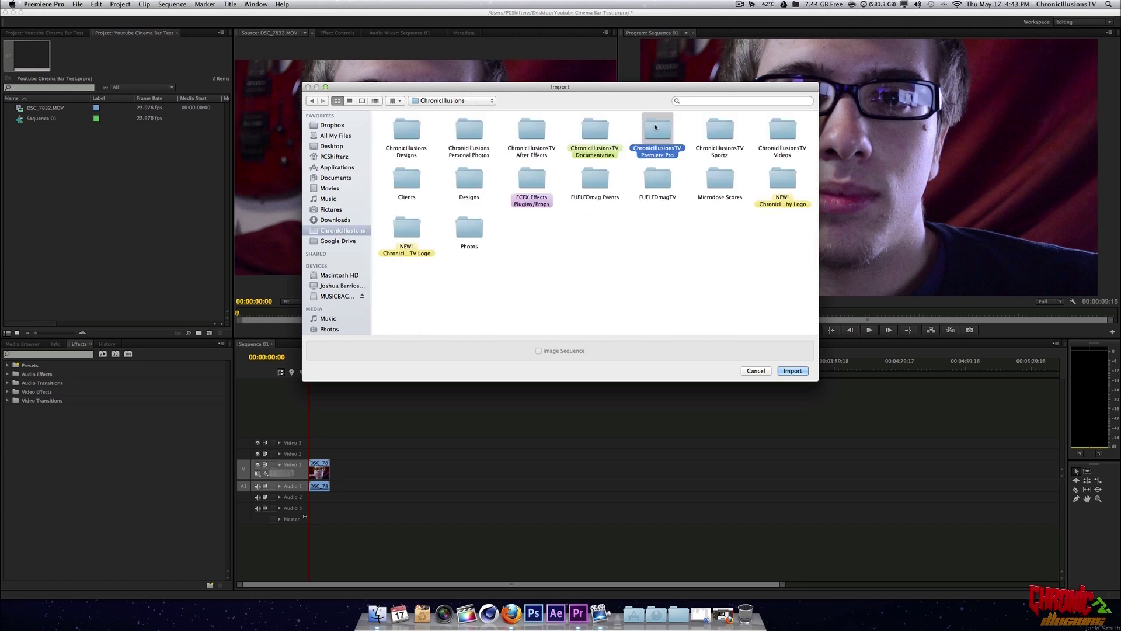
{"action": "double_click", "coordinate": [397, 132]}
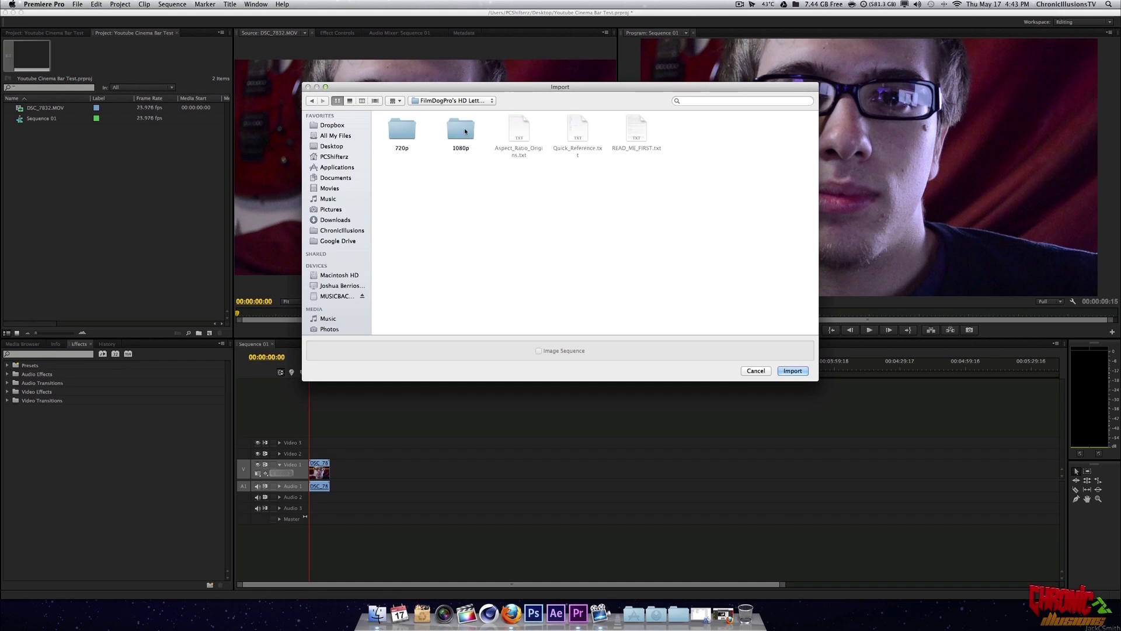
{"action": "double_click", "coordinate": [460, 130]}
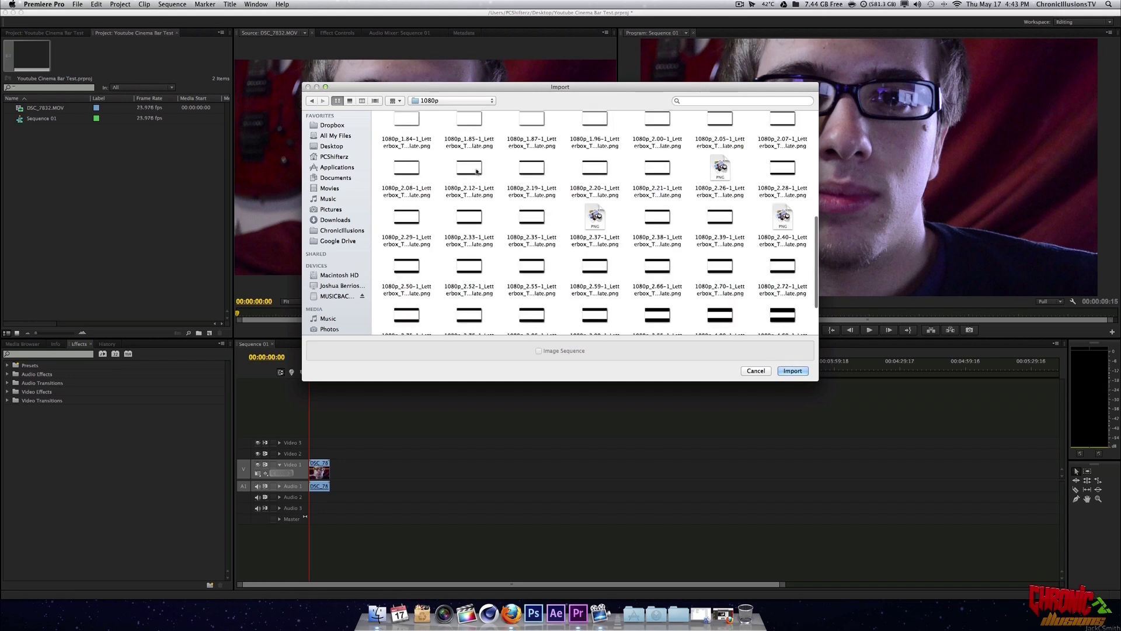
{"action": "scroll", "coordinate": [552, 217], "scroll_direction": "down", "scroll_amount": 3}
{"action": "scroll", "coordinate": [555, 220], "scroll_direction": "up", "scroll_amount": 2}
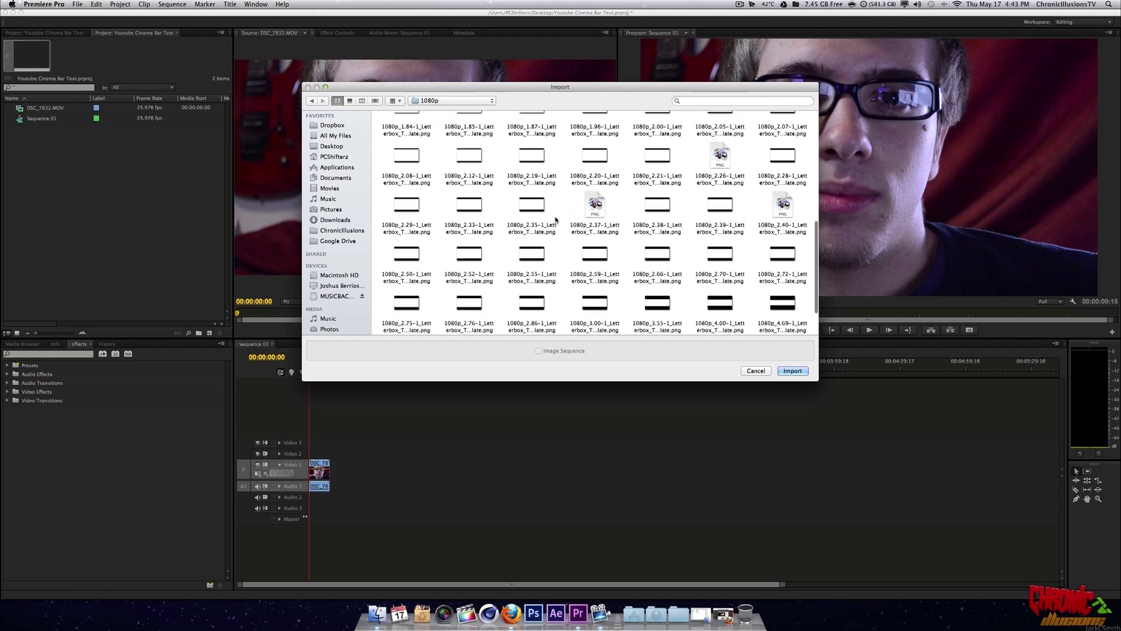
{"action": "left_click", "coordinate": [475, 204]}
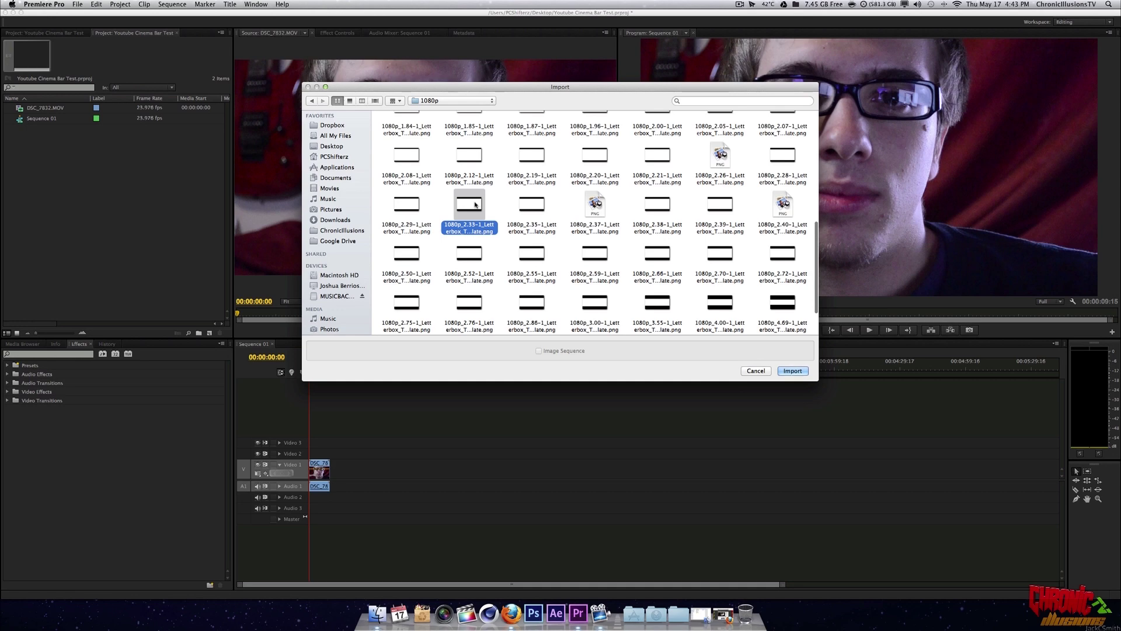
{"action": "left_click", "coordinate": [792, 371]}
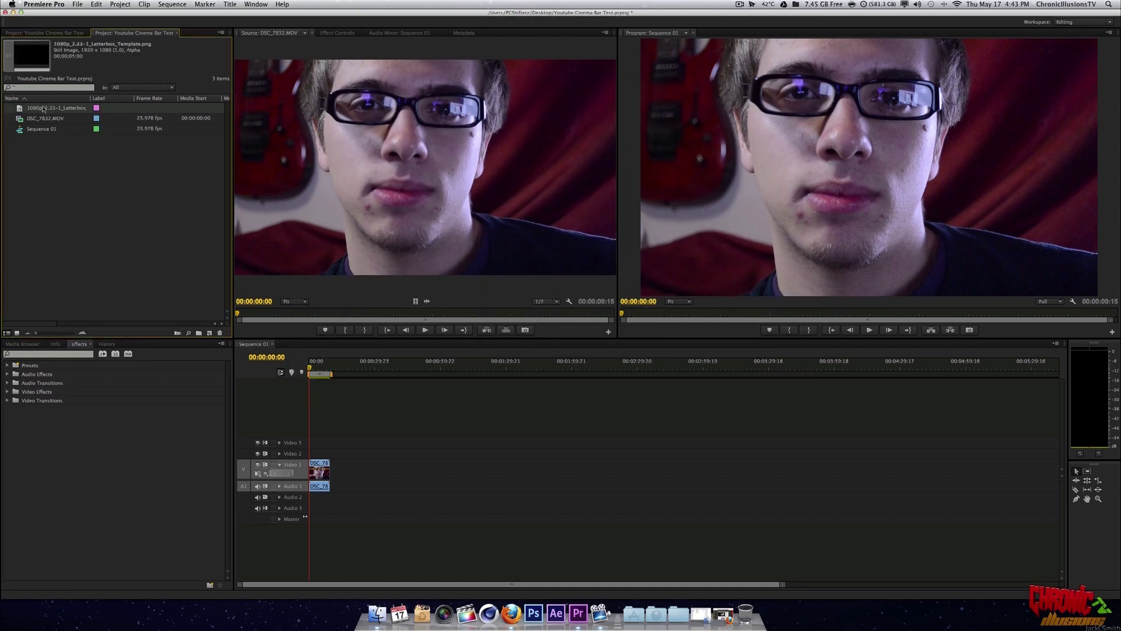
Place the 2.33 letterbox image on Video 2 above the clip and play the sequence.
{"action": "left_click_drag", "start_coordinate": [51, 110], "coordinate": [326, 451]}
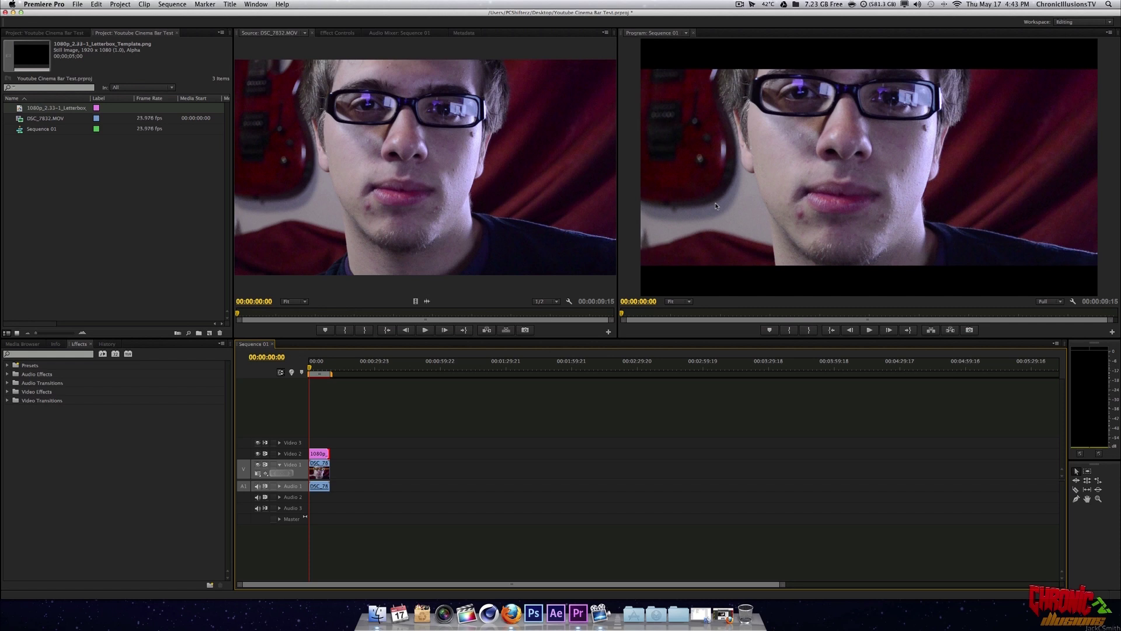
{"action": "key", "text": "space"}
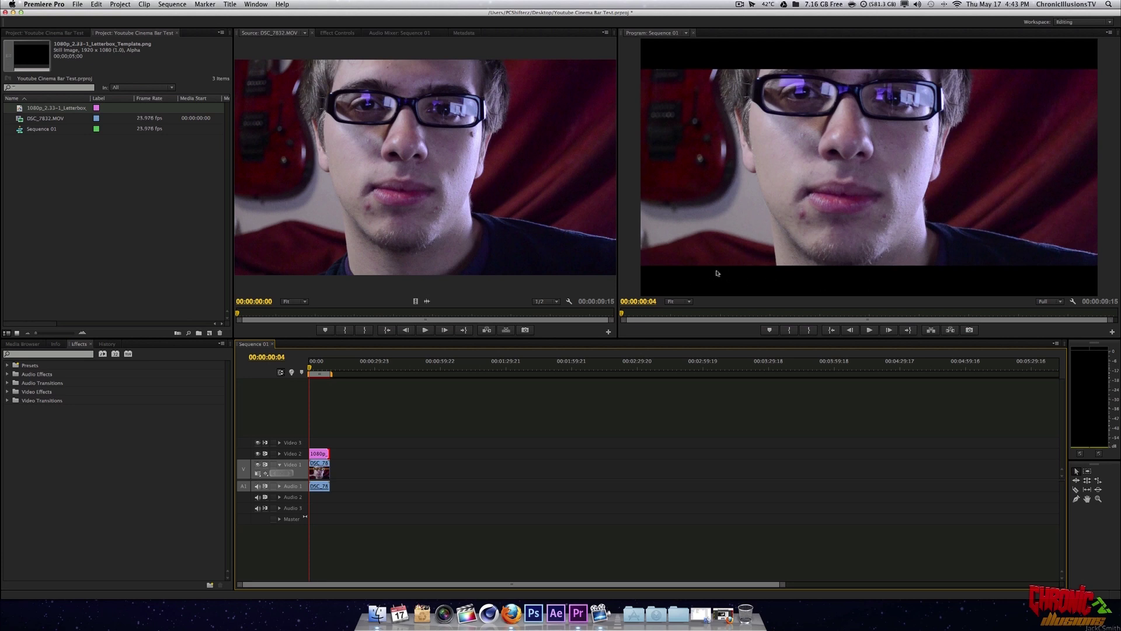
{"action": "right_click", "coordinate": [129, 250]}
Import the 1080p_2.08-1 letterbox template PNG into the project.
{"action": "left_click", "coordinate": [120, 252]}
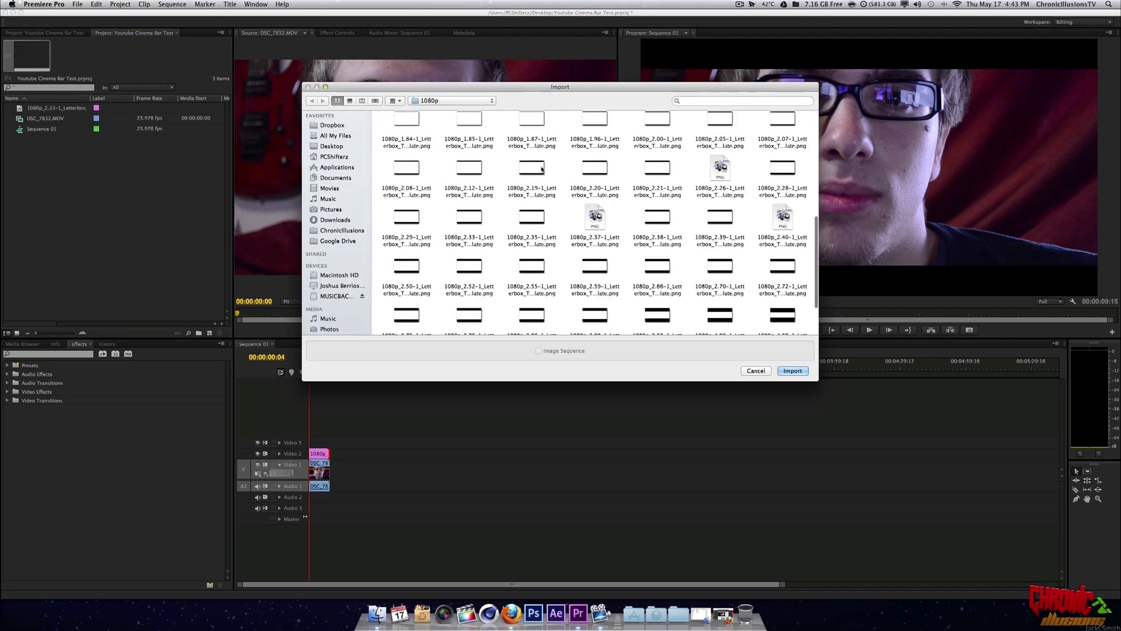
{"action": "scroll", "coordinate": [599, 182], "scroll_direction": "up", "scroll_amount": 1}
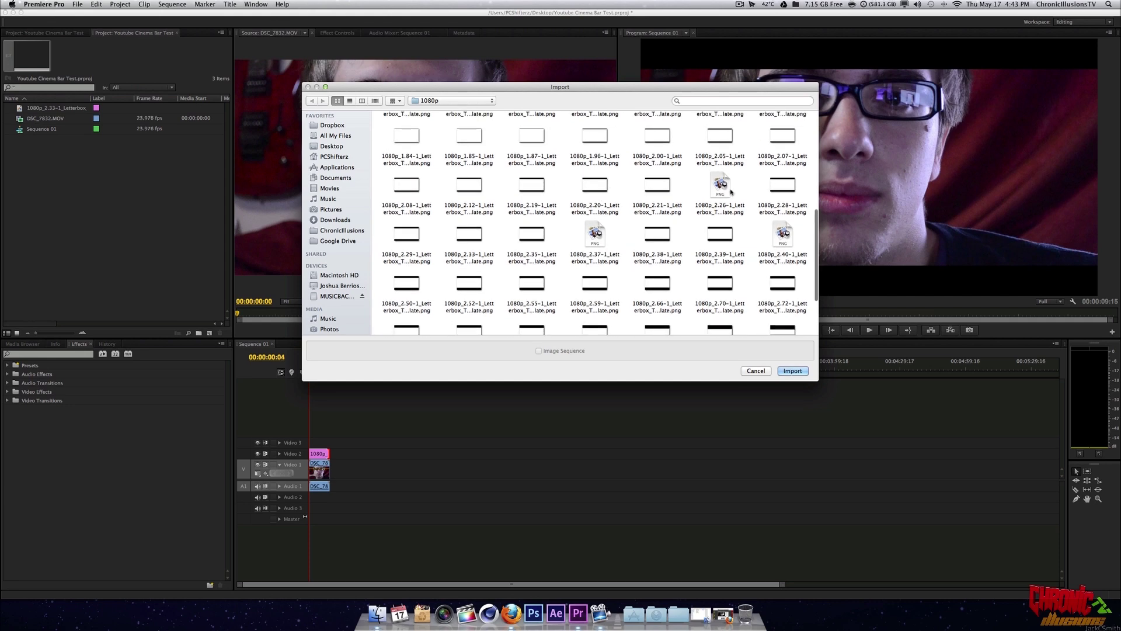
{"action": "left_click", "coordinate": [406, 187]}
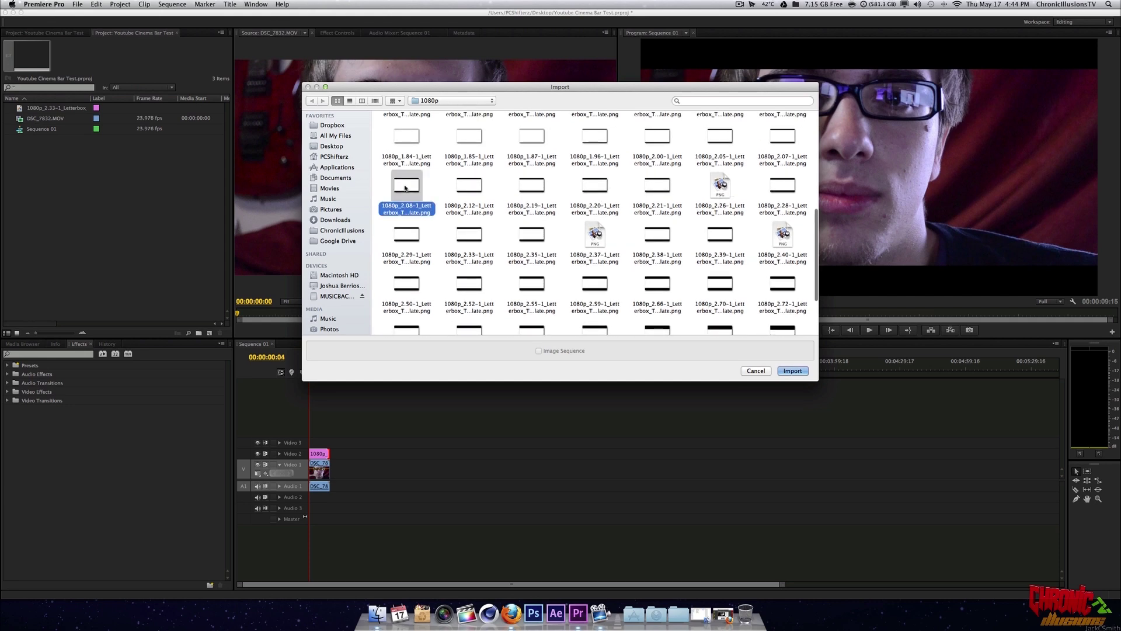
{"action": "left_click", "coordinate": [801, 375]}
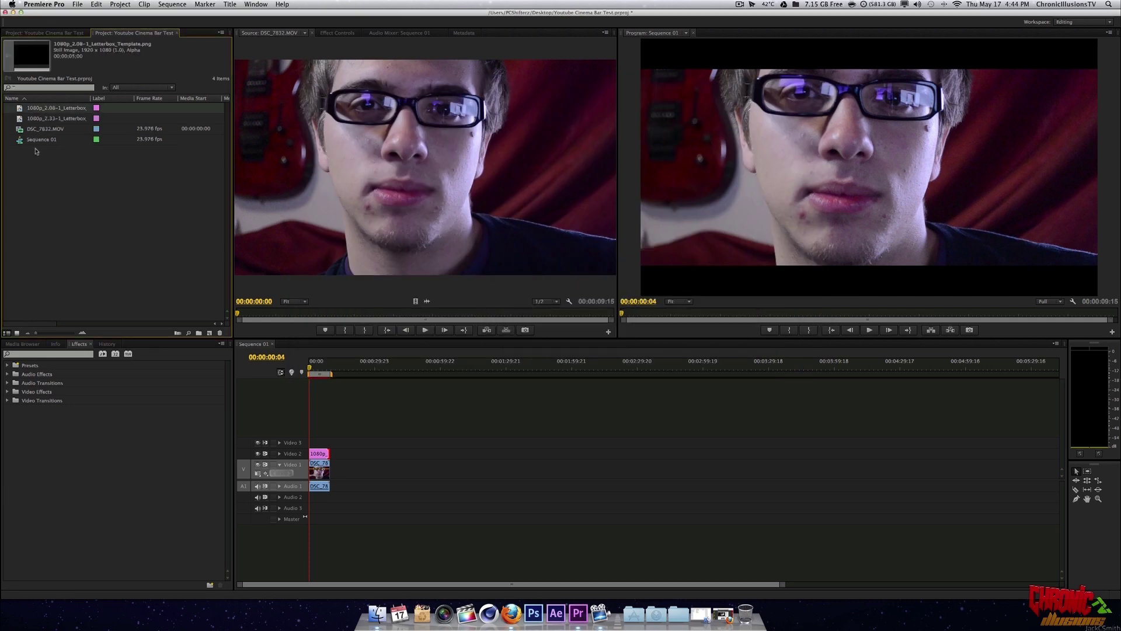
Replace the 2.33 letterbox on Video 2 with the 2.08 template.
{"action": "left_click", "coordinate": [320, 454]}
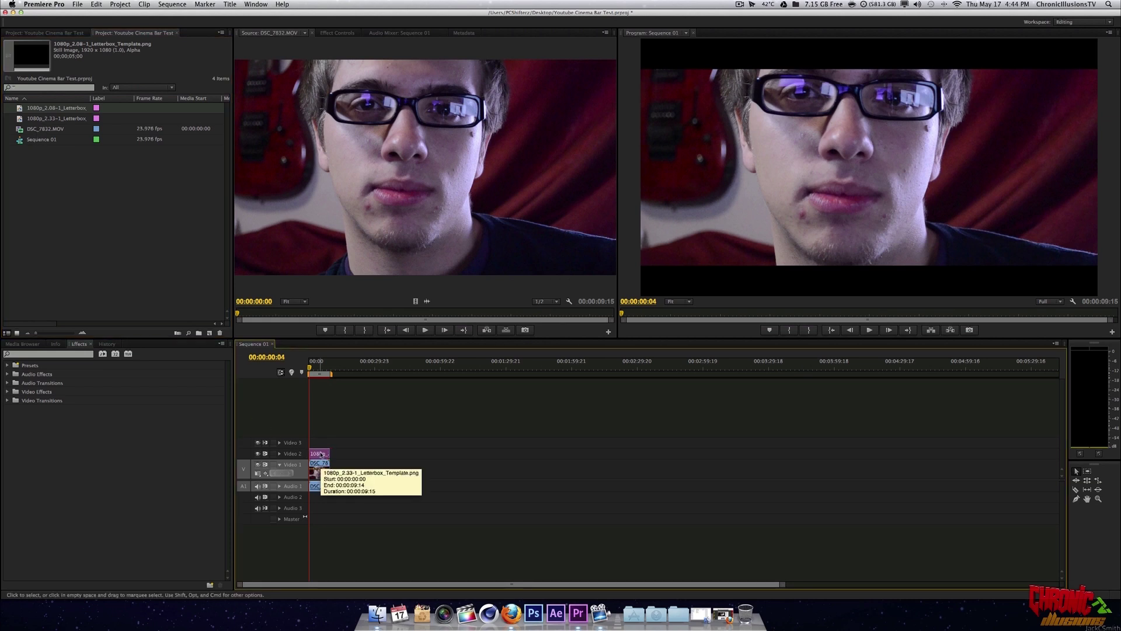
{"action": "key", "text": "Delete"}
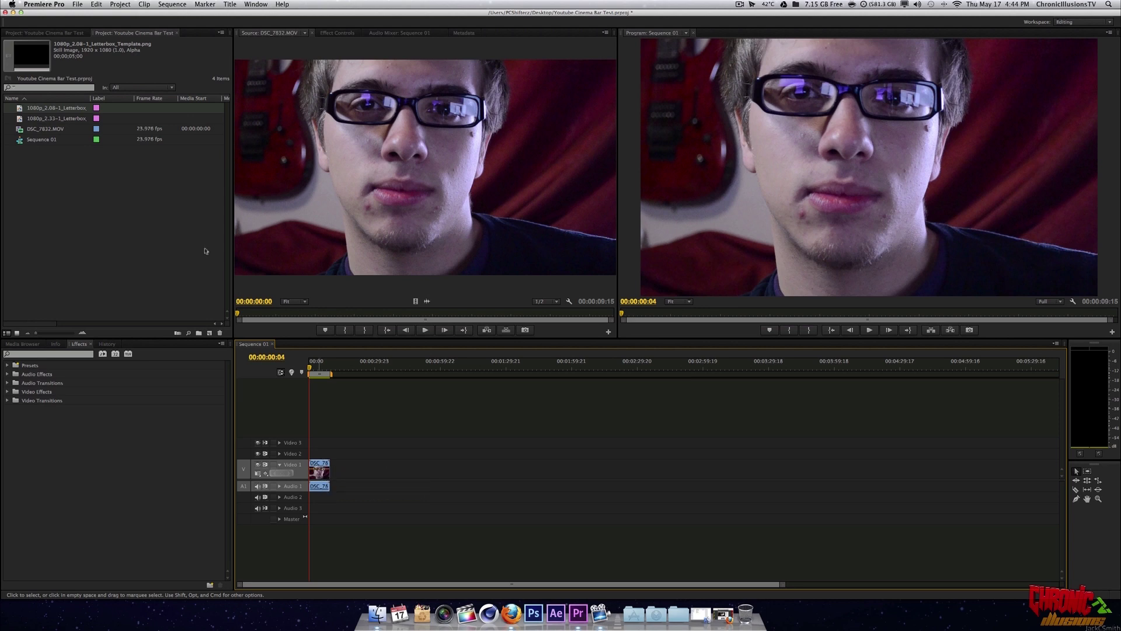
{"action": "left_click_drag", "start_coordinate": [19, 109], "coordinate": [314, 454]}
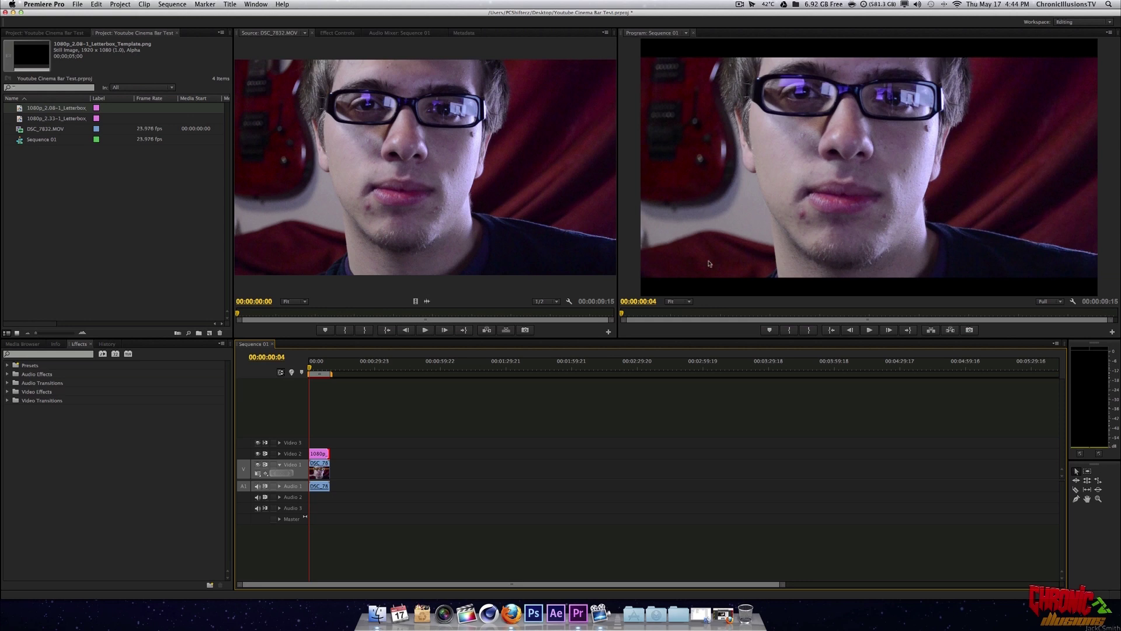
Put the 2.33 letterbox back on Video 2 and show DSC_7832.MOV's Effect Controls.
{"action": "left_click", "coordinate": [321, 453]}
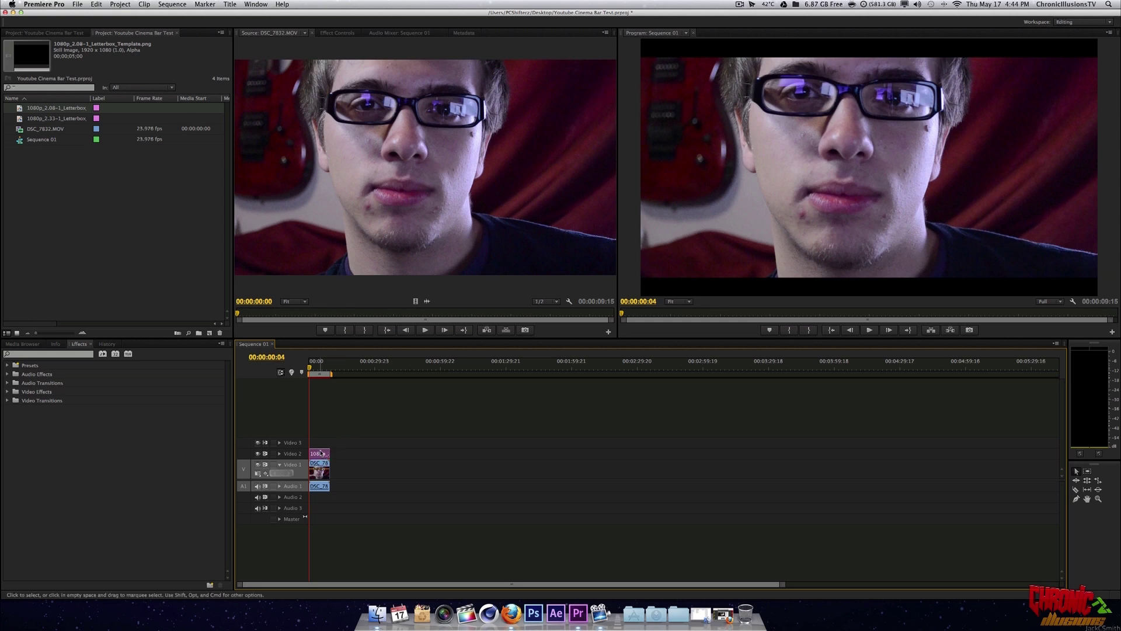
{"action": "key", "text": "Delete"}
{"action": "left_click", "coordinate": [35, 118]}
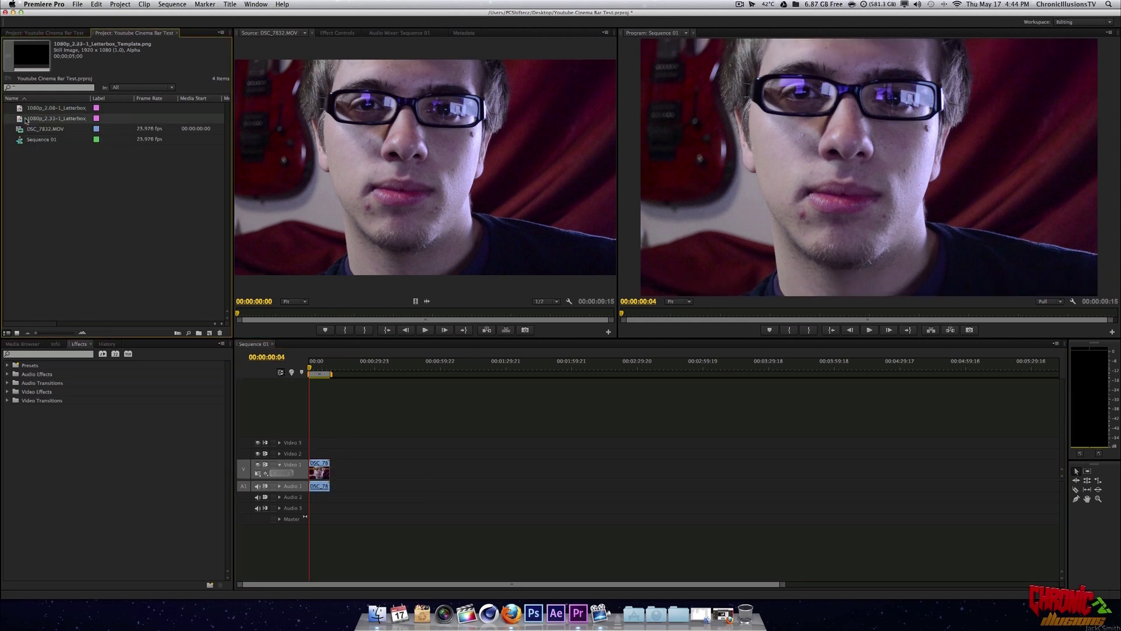
{"action": "left_click_drag", "start_coordinate": [35, 122], "coordinate": [329, 453]}
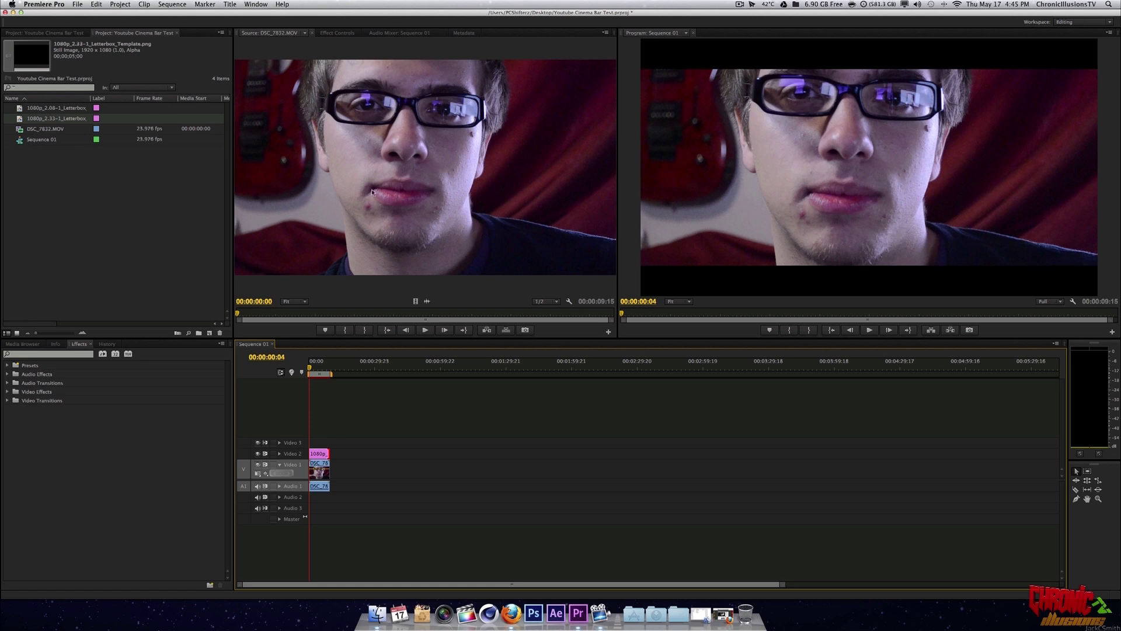
{"action": "left_click", "coordinate": [320, 467]}
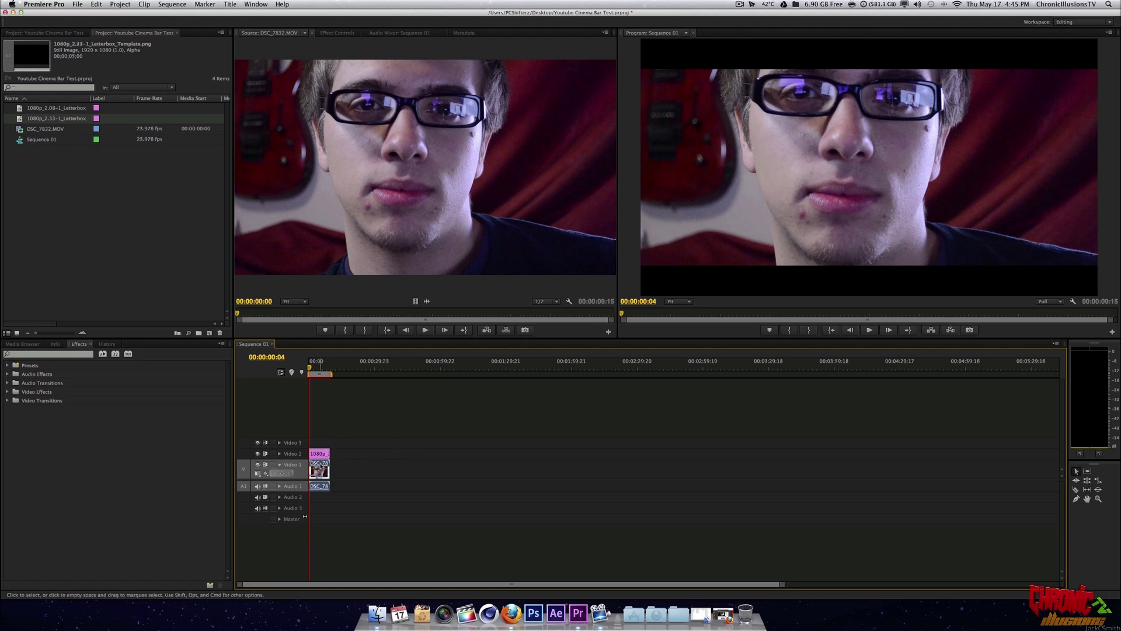
{"action": "left_click", "coordinate": [339, 33]}
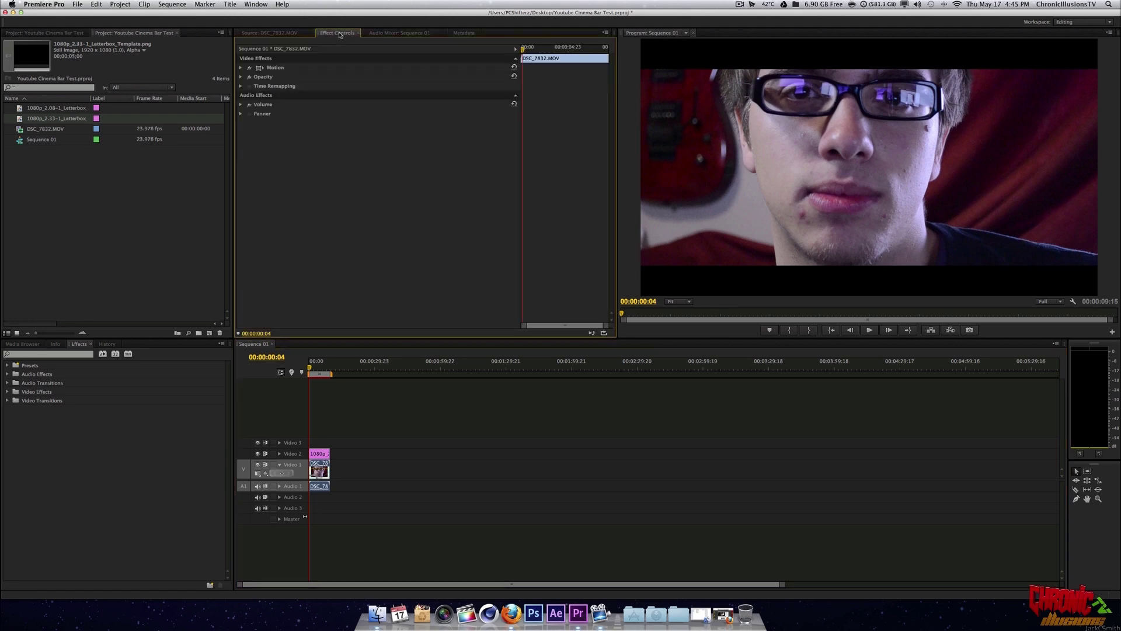
Set DSC_7832.MOV's Motion Position to 960.0, 601.0 and play back the framing.
{"action": "left_click", "coordinate": [240, 67]}
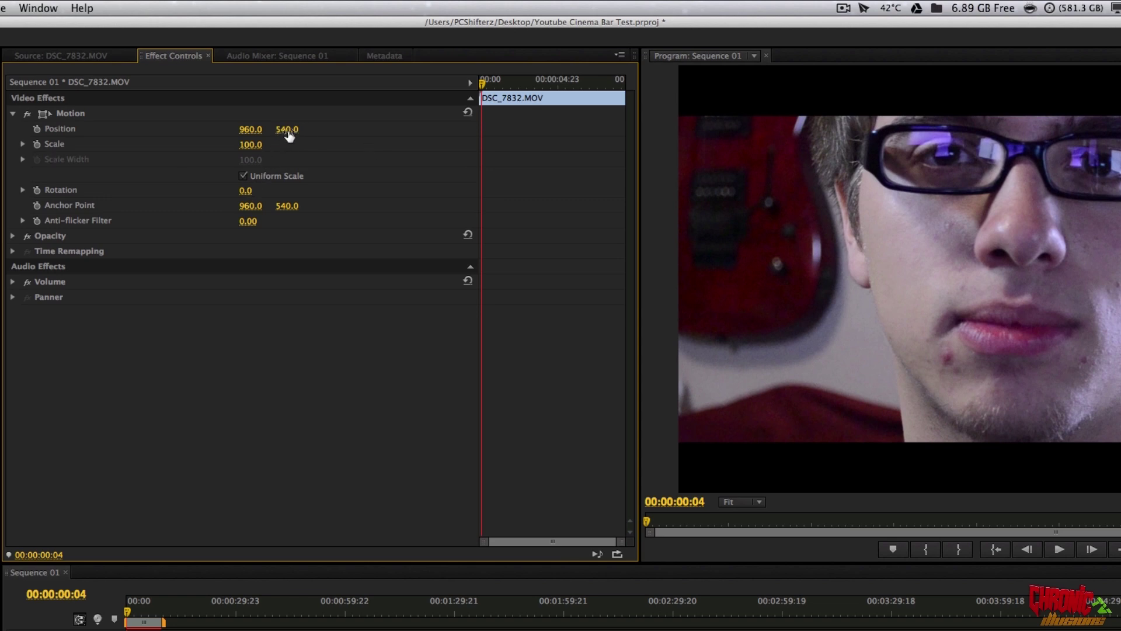
{"action": "left_click_drag", "start_coordinate": [286, 132], "coordinate": [272, 132]}
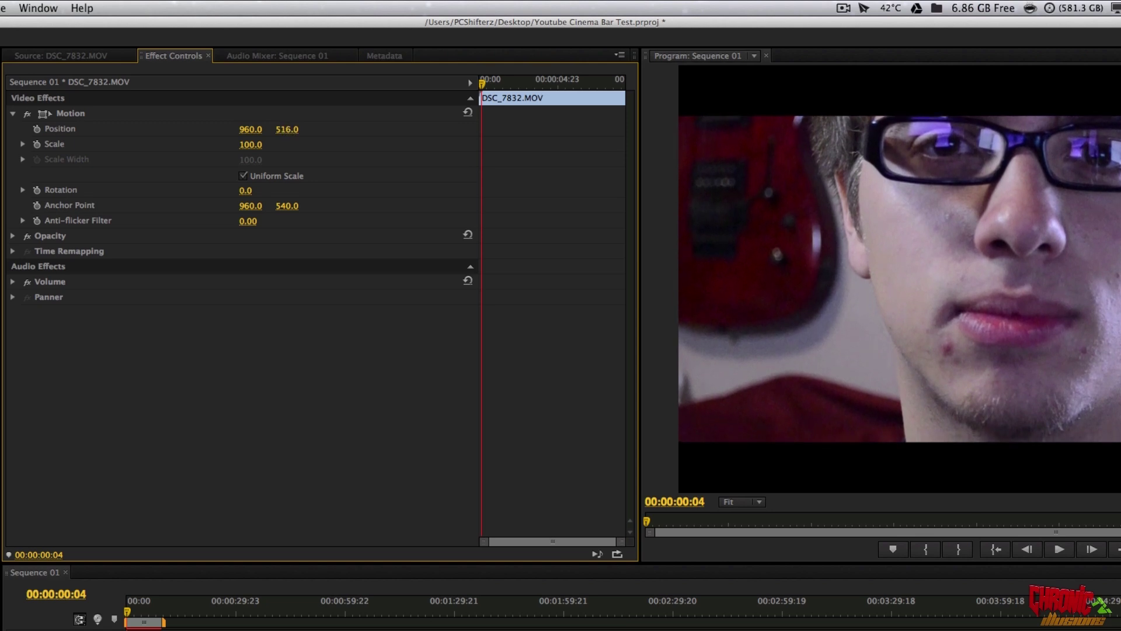
{"action": "left_click_drag", "start_coordinate": [271, 132], "coordinate": [321, 132]}
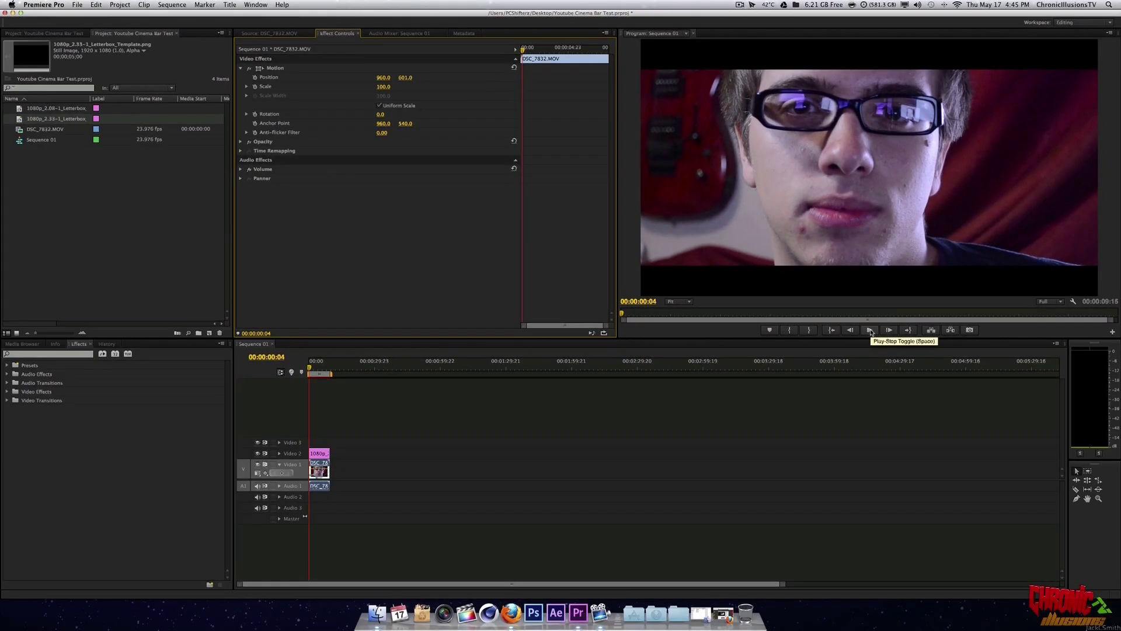
{"action": "left_click", "coordinate": [1060, 549]}
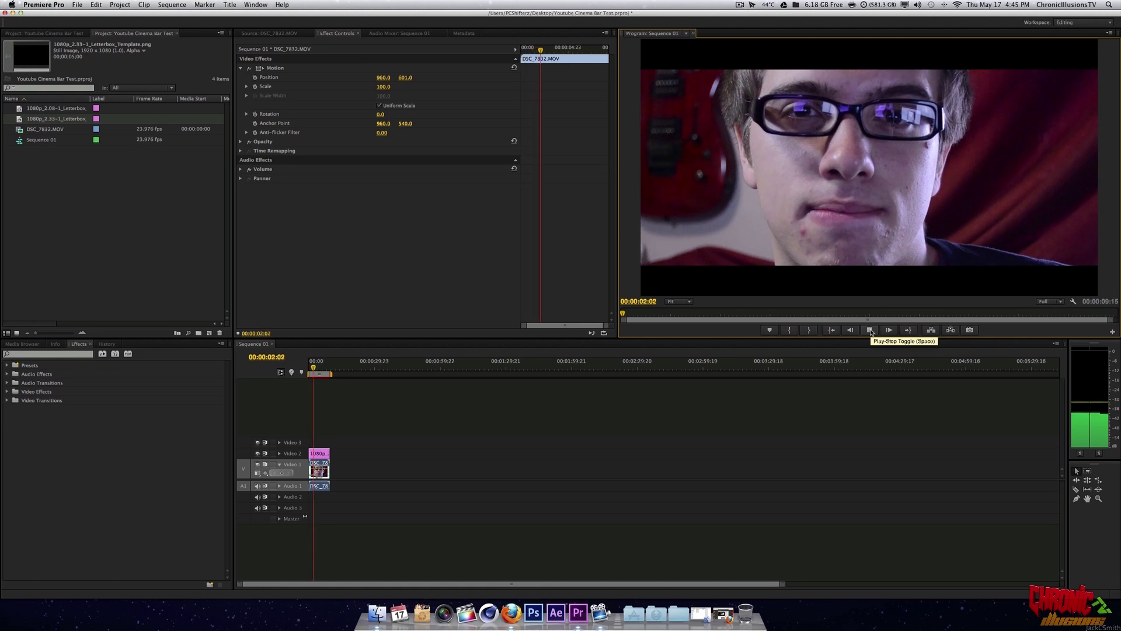
Scrub the sequence to about 7 seconds, reset Position Y to 540.0, and replay to review framing.
{"action": "left_click", "coordinate": [870, 332]}
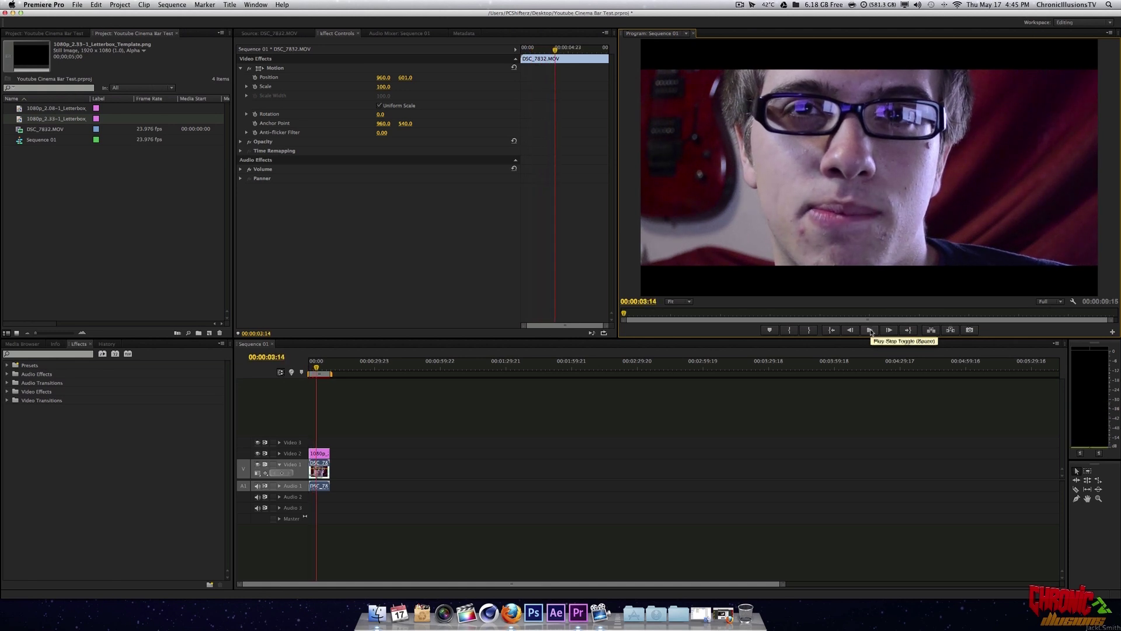
{"action": "left_click", "coordinate": [317, 368]}
{"action": "left_click_drag", "start_coordinate": [317, 368], "coordinate": [317, 367]}
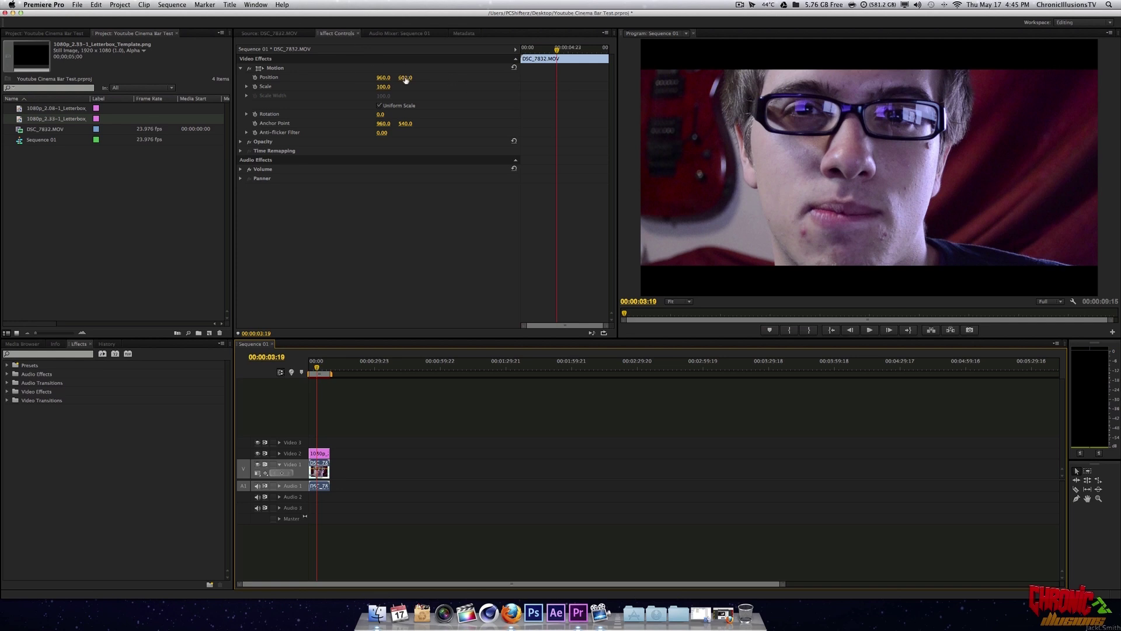
{"action": "key", "text": "super+z"}
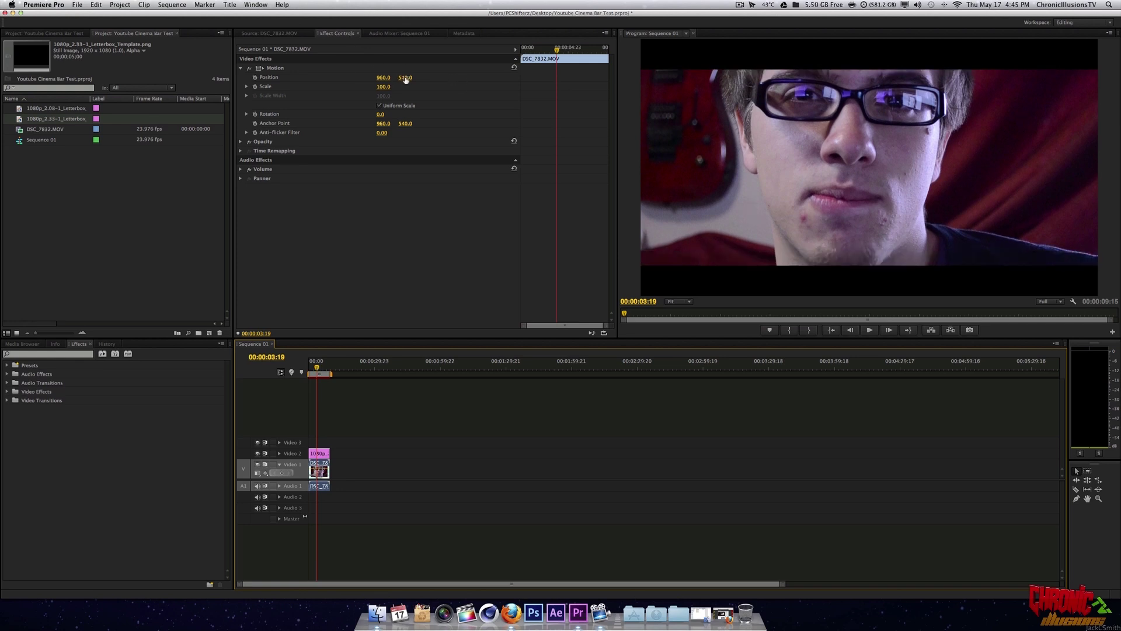
{"action": "left_click", "coordinate": [870, 330]}
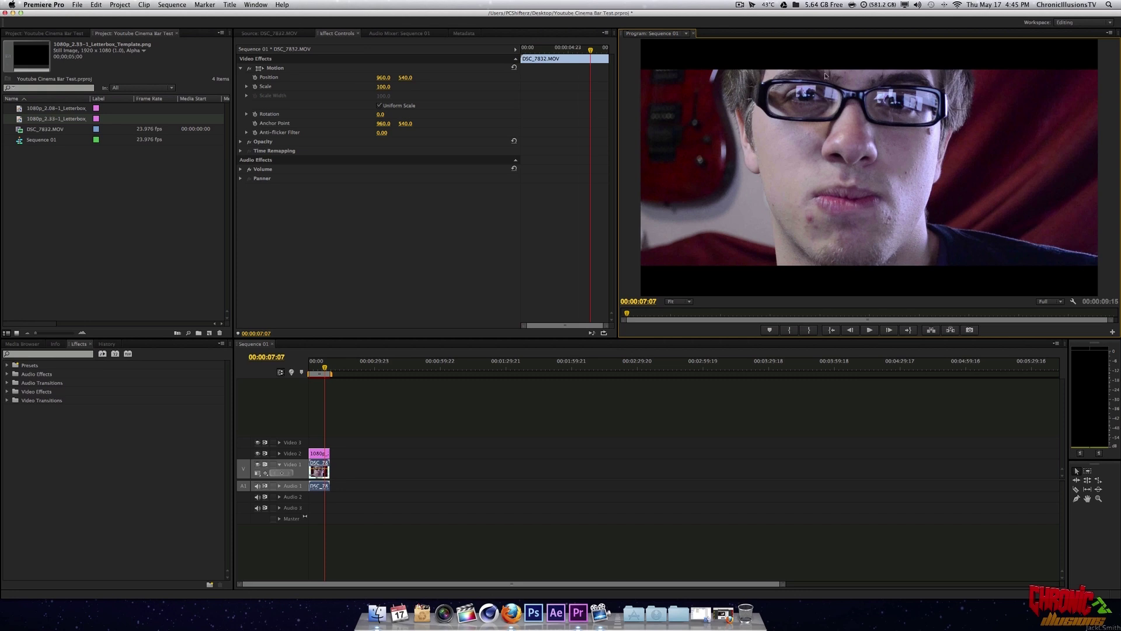
Set DSC_7832.MOV's Position to 960.0, 537.0 so it fits under the bars, with the Source monitor showing.
{"action": "left_click", "coordinate": [405, 78]}
{"action": "left_click_drag", "start_coordinate": [405, 78], "coordinate": [409, 78]}
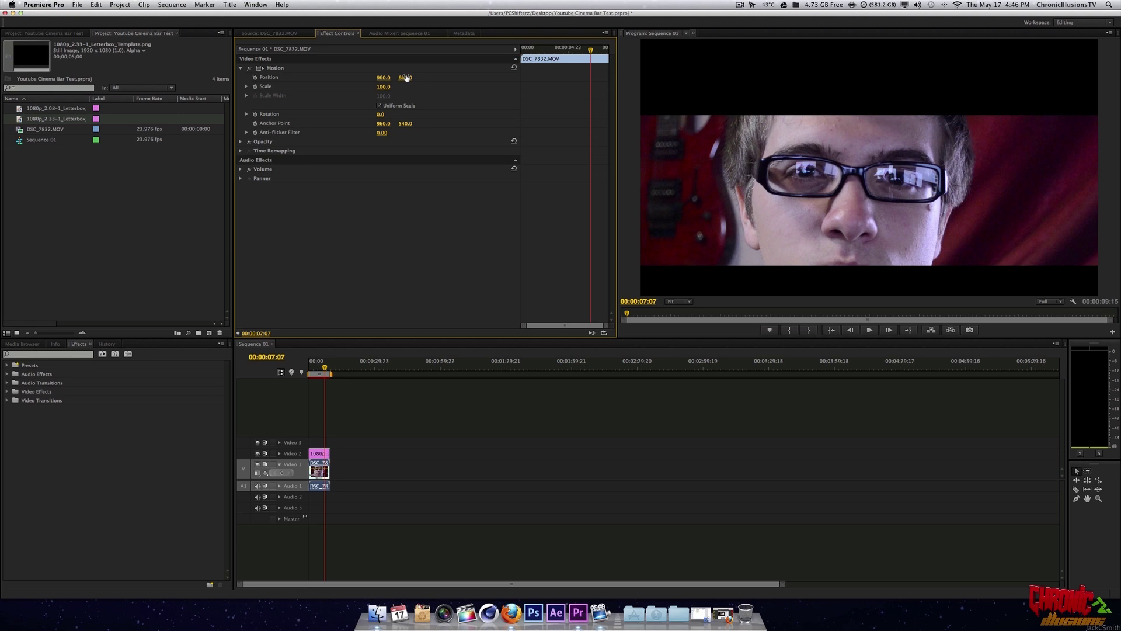
{"action": "left_click_drag", "start_coordinate": [406, 77], "coordinate": [275, 77]}
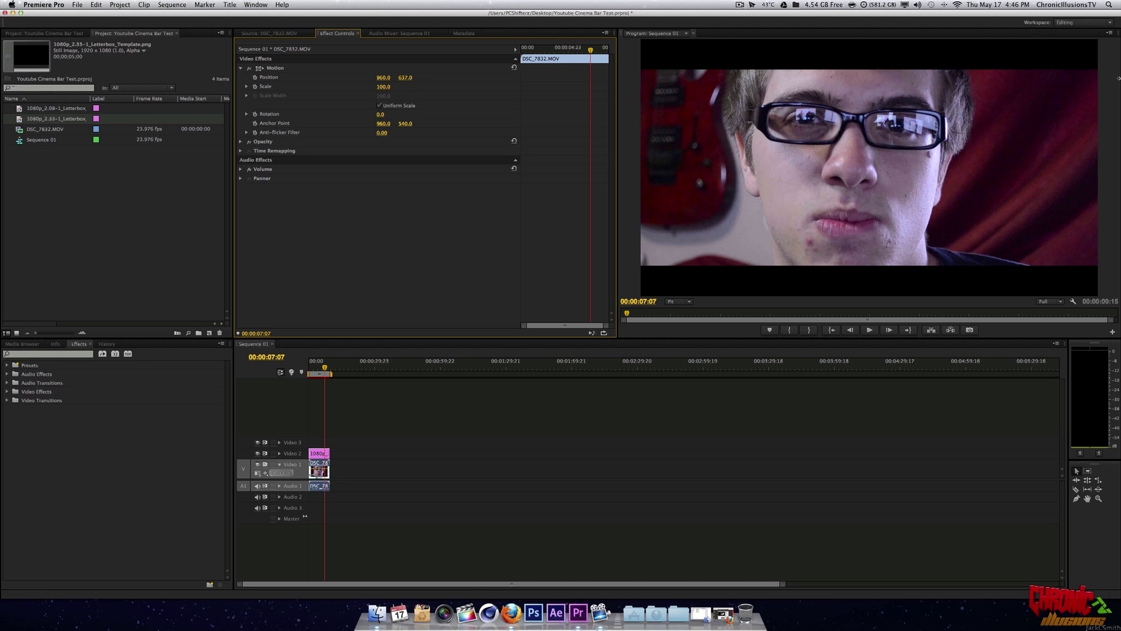
{"action": "left_click", "coordinate": [257, 34]}
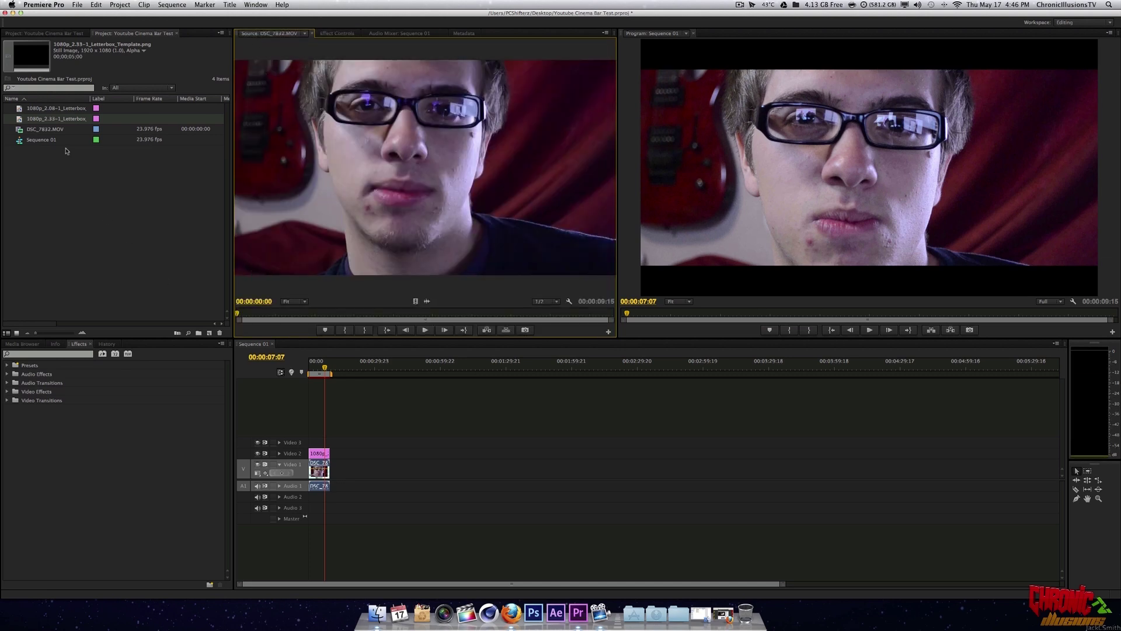
Minimize Premiere and bring up the ChronicIllusionsTV Facebook page in Firefox.
{"action": "left_click", "coordinate": [12, 12]}
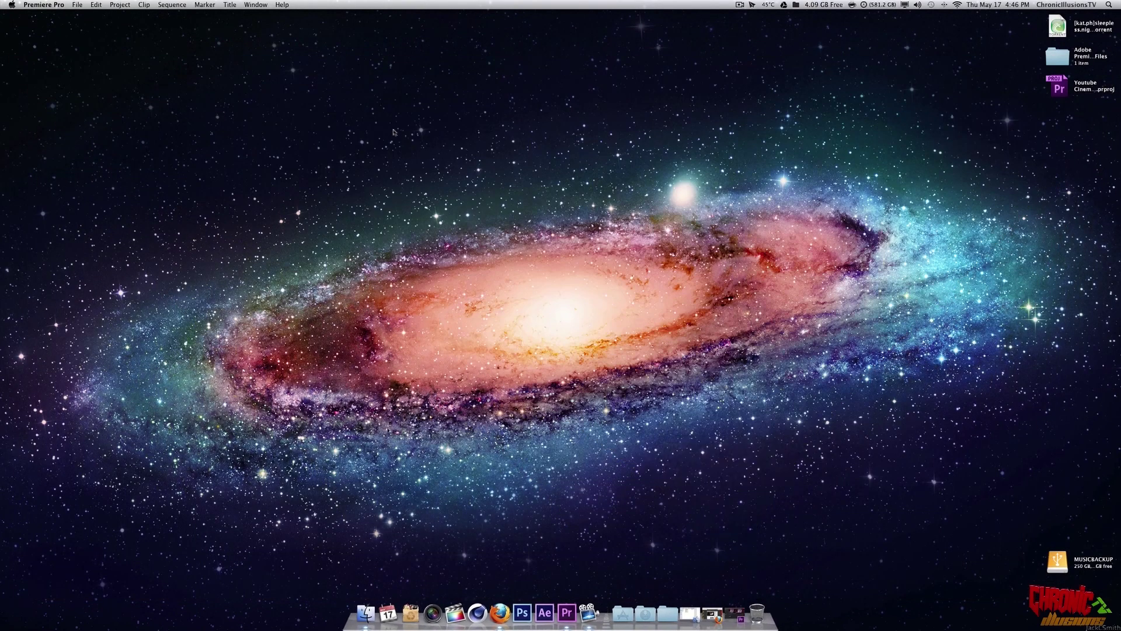
{"action": "left_click", "coordinate": [499, 610]}
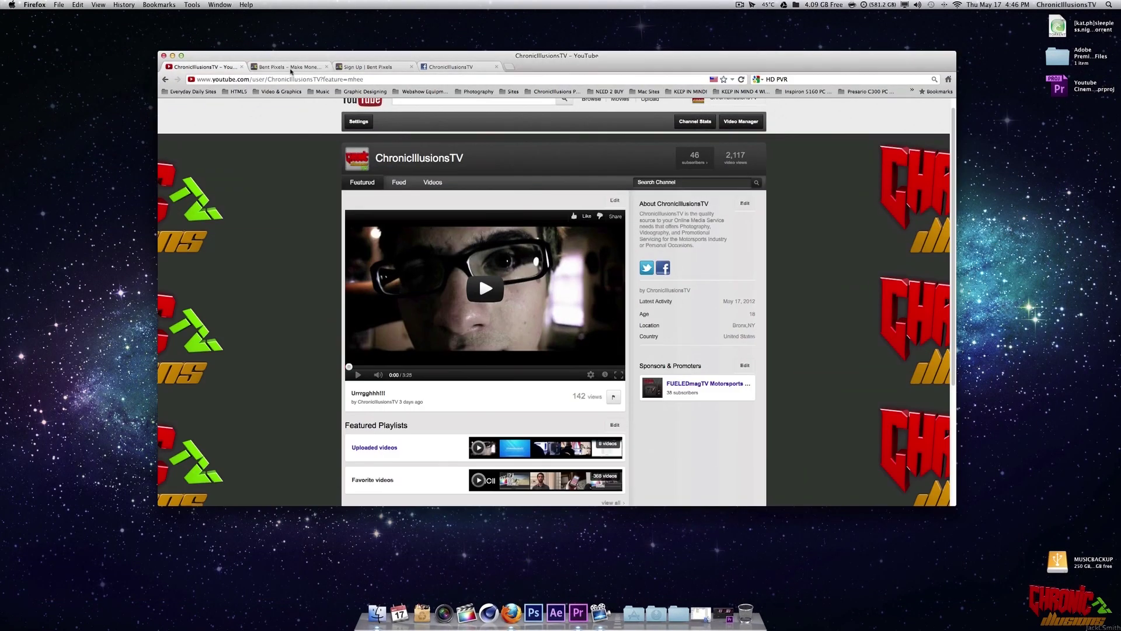
{"action": "mouse_move", "coordinate": [375, 68]}
{"action": "mouse_move", "coordinate": [475, 70]}
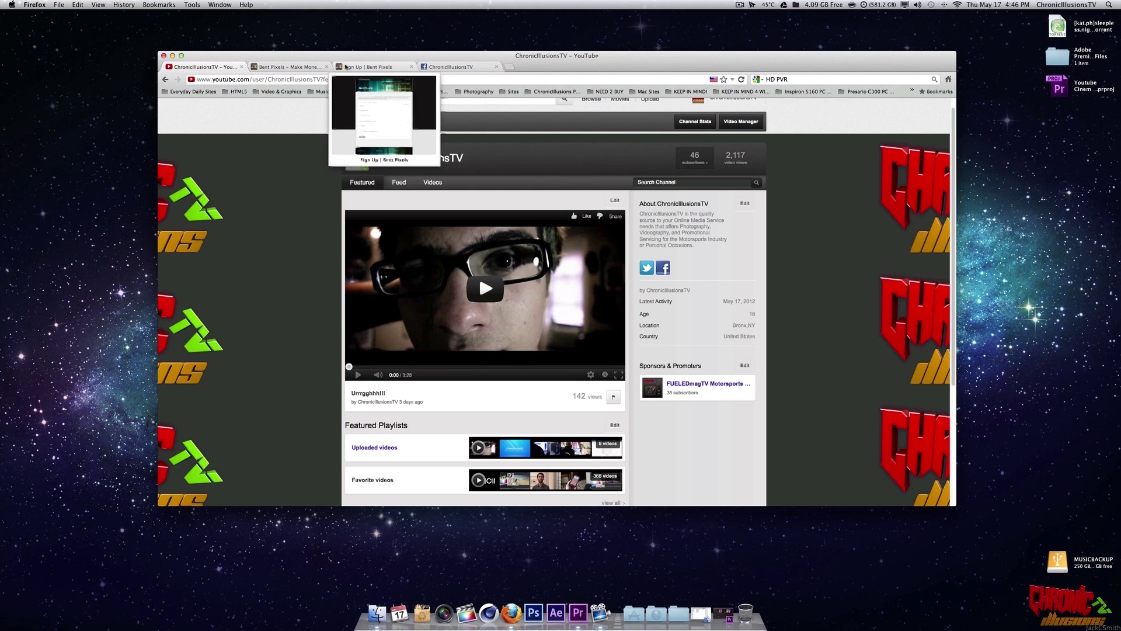
{"action": "left_click", "coordinate": [459, 66]}
Collapse the chat, scroll through the bentpixels.com post, and go to the Bent Pixels home page.
{"action": "left_click", "coordinate": [759, 387]}
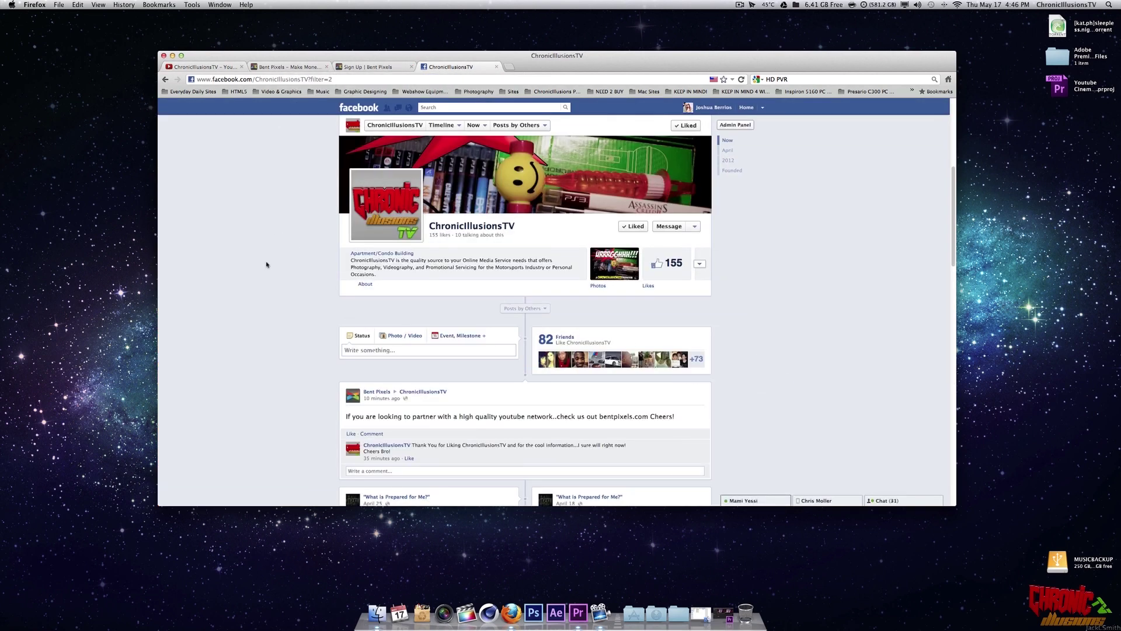
{"action": "scroll", "coordinate": [266, 261], "scroll_direction": "down", "scroll_amount": 5}
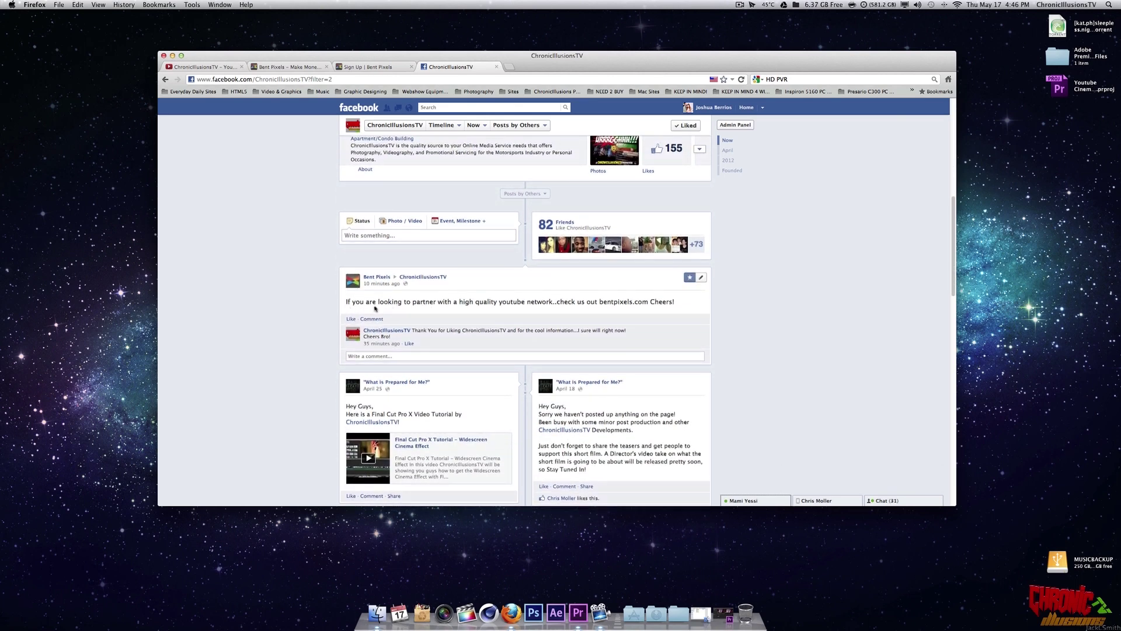
{"action": "scroll", "coordinate": [528, 300], "scroll_direction": "down", "scroll_amount": 1}
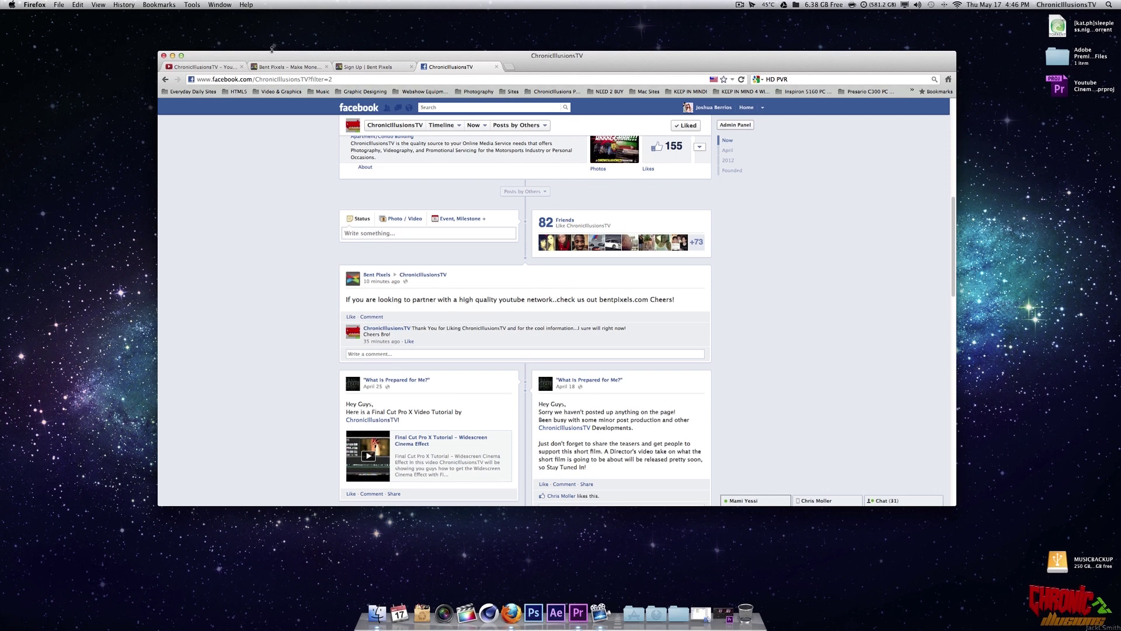
{"action": "left_click", "coordinate": [284, 67]}
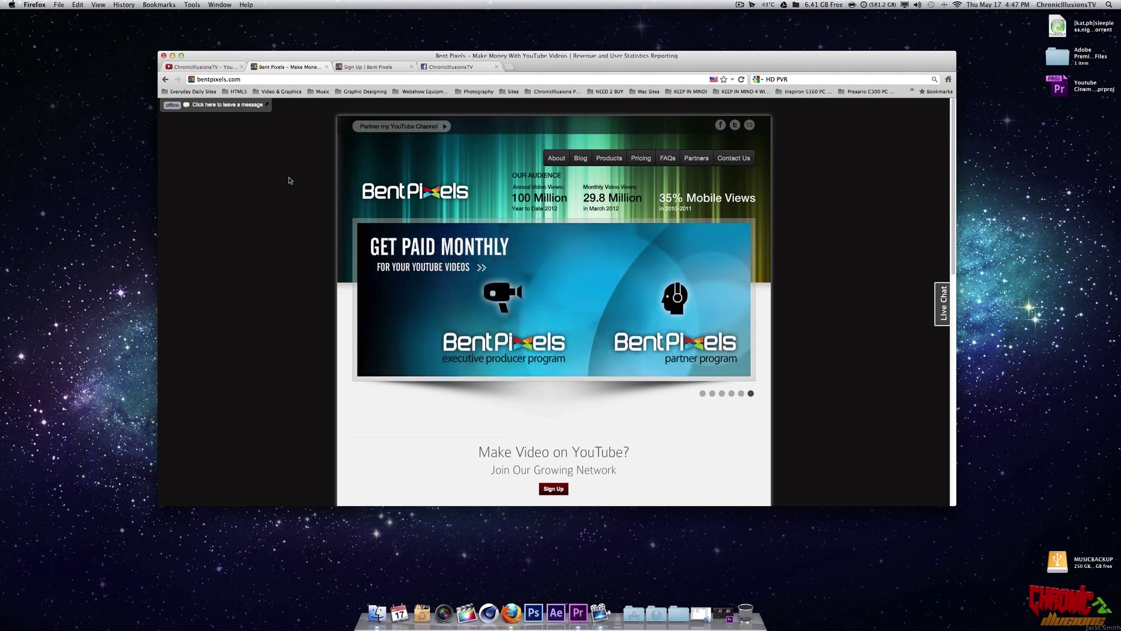
{"action": "mouse_move", "coordinate": [353, 71]}
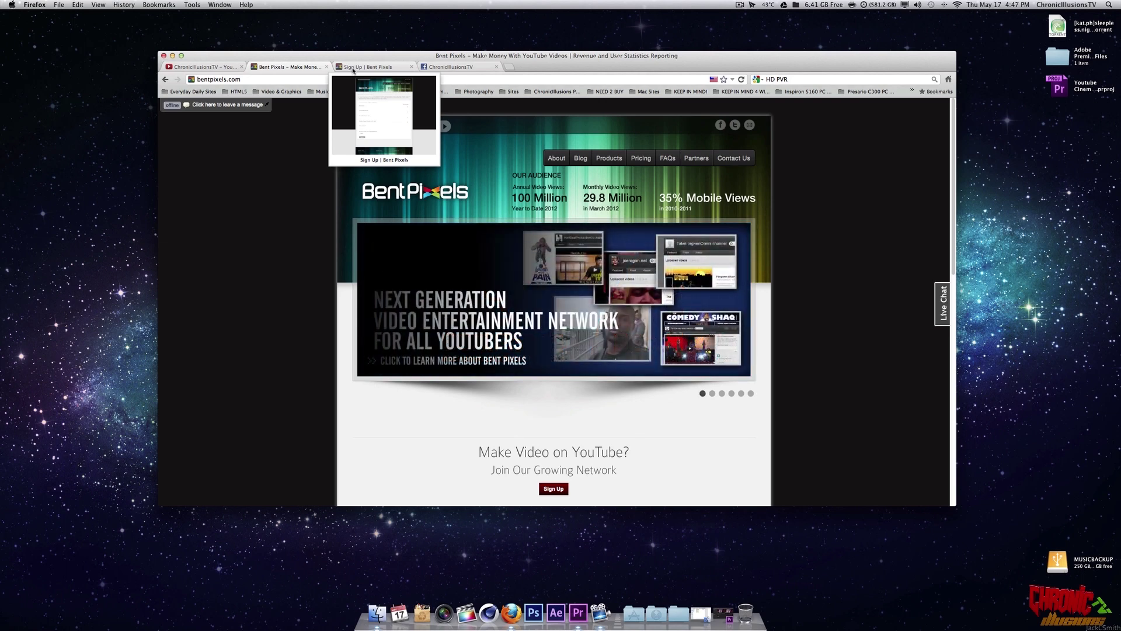
{"action": "left_click", "coordinate": [353, 68]}
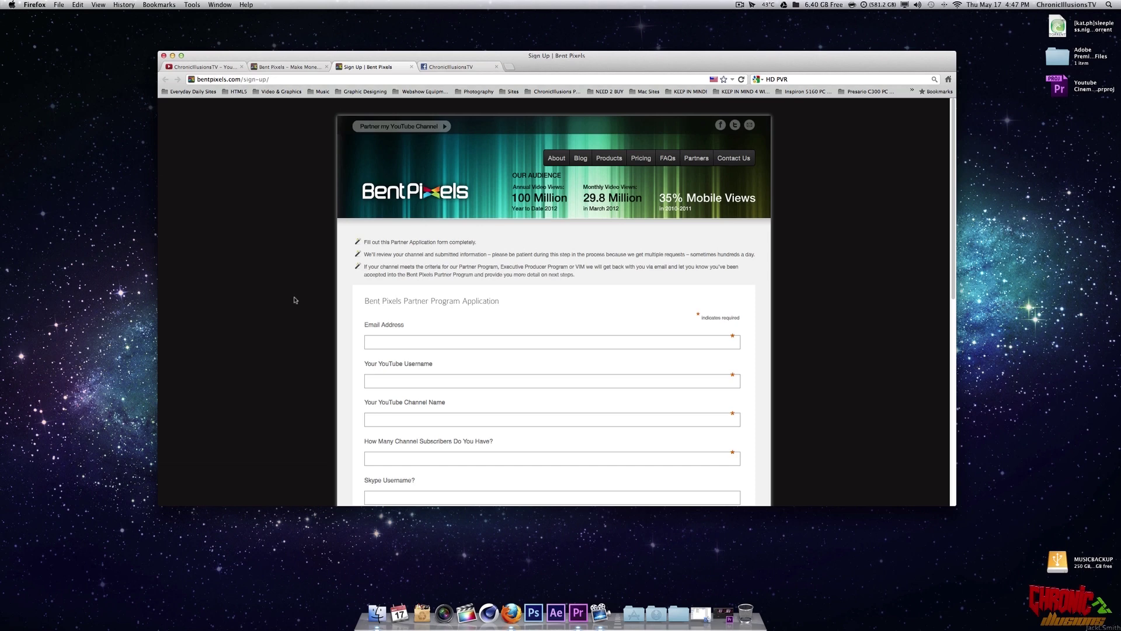
{"action": "scroll", "coordinate": [295, 300], "scroll_direction": "down", "scroll_amount": 3}
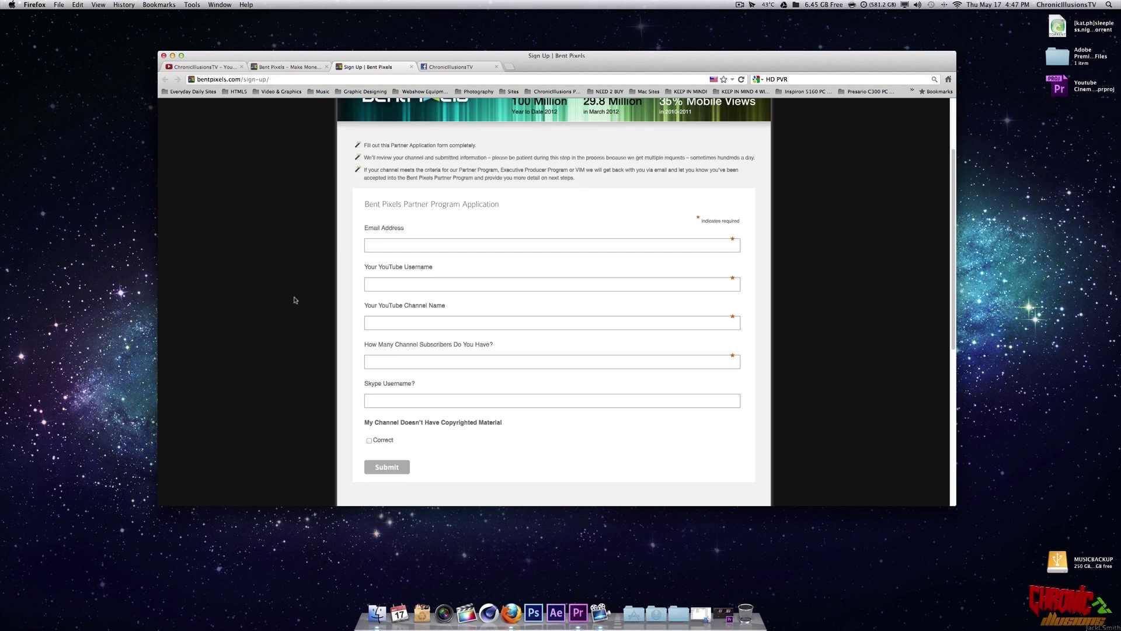
{"action": "left_click", "coordinate": [267, 68]}
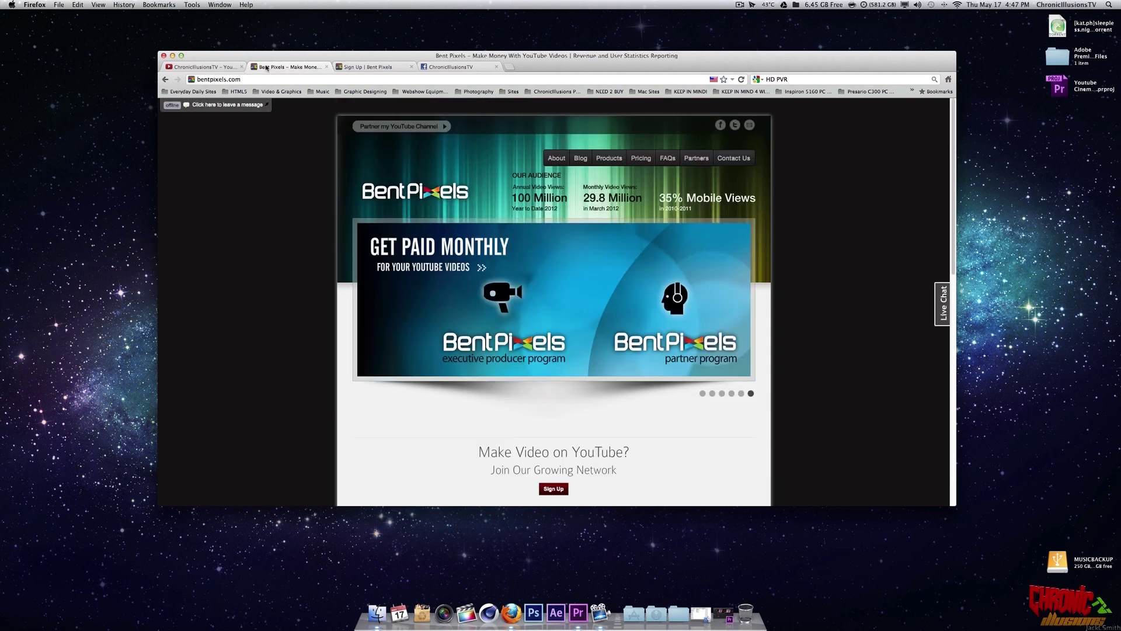